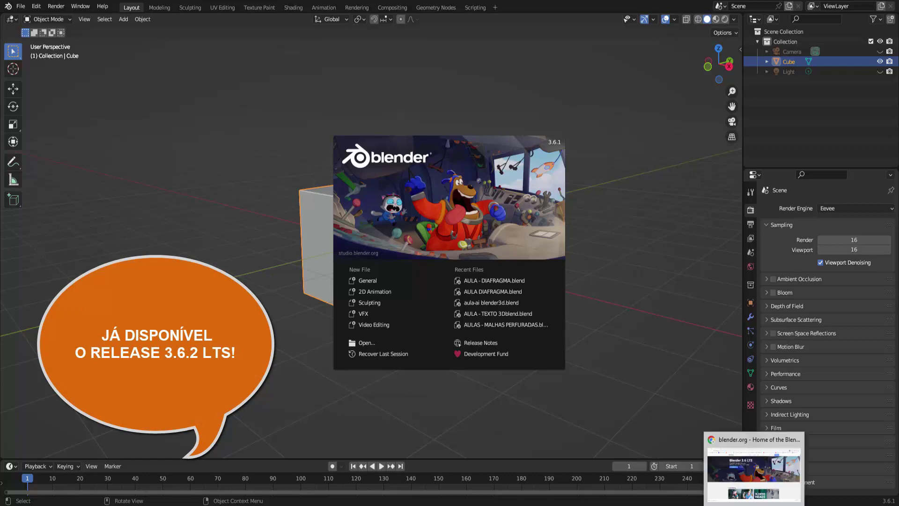
Step: Switch from Blender to the Chrome window showing the blender.org home page
left_click(759, 468)
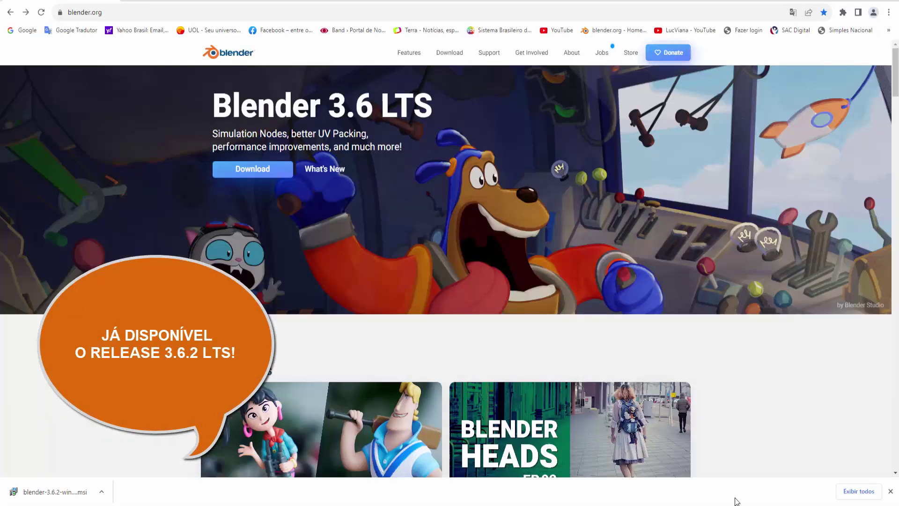
Step: Go to Blender's download page, show other OS versions, then open the Requirements page
left_click(253, 178)
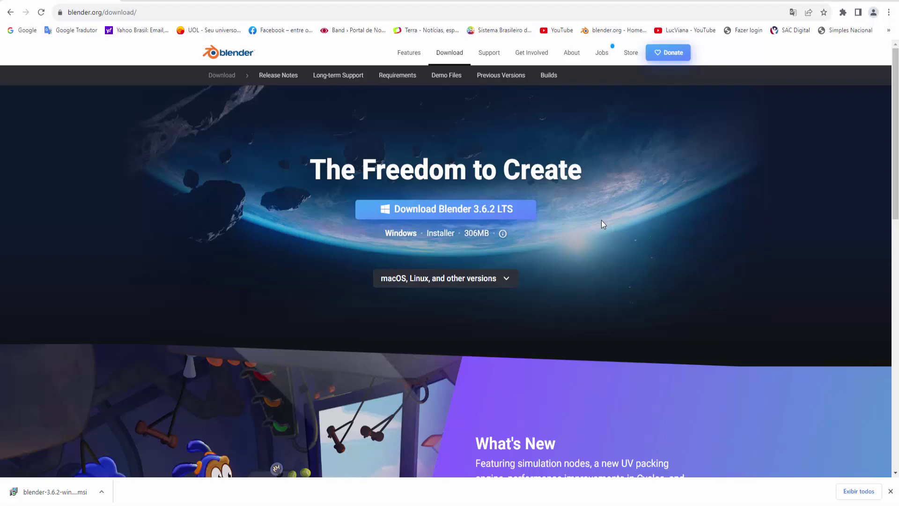
left_click(507, 279)
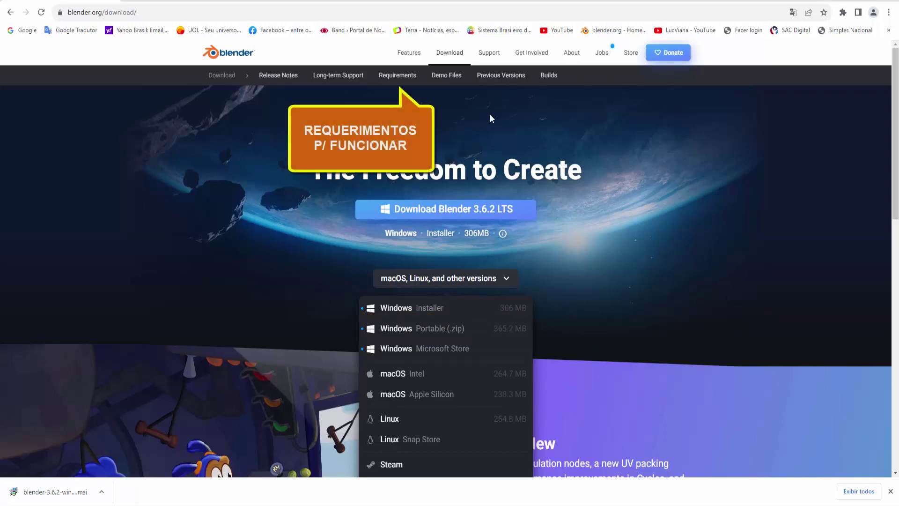
left_click(396, 76)
Step: Scroll down to the minimum and recommended hardware requirements and back up
scroll(320, 356, "down", 3)
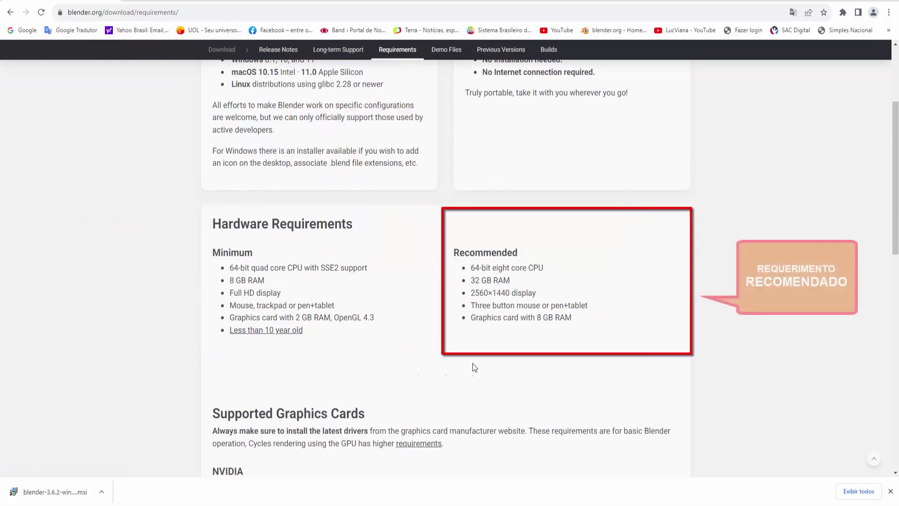
scroll(230, 221, "up", 3)
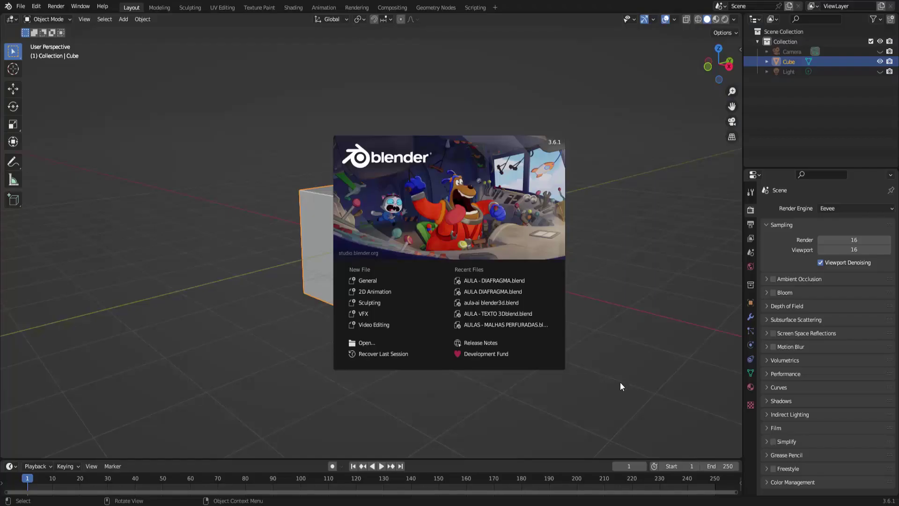
Step: Add a Bevel modifier (0.1 m, 1 segment) to the default cube
left_click(609, 89)
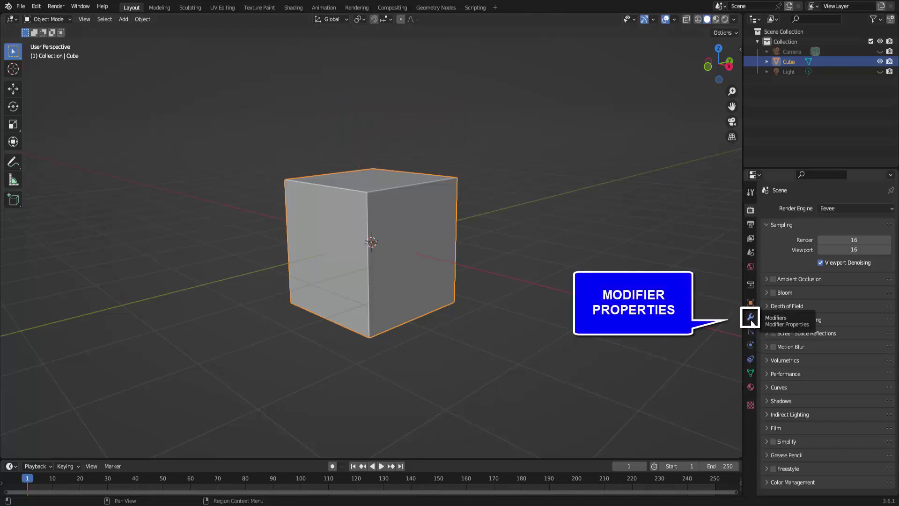
left_click(751, 319)
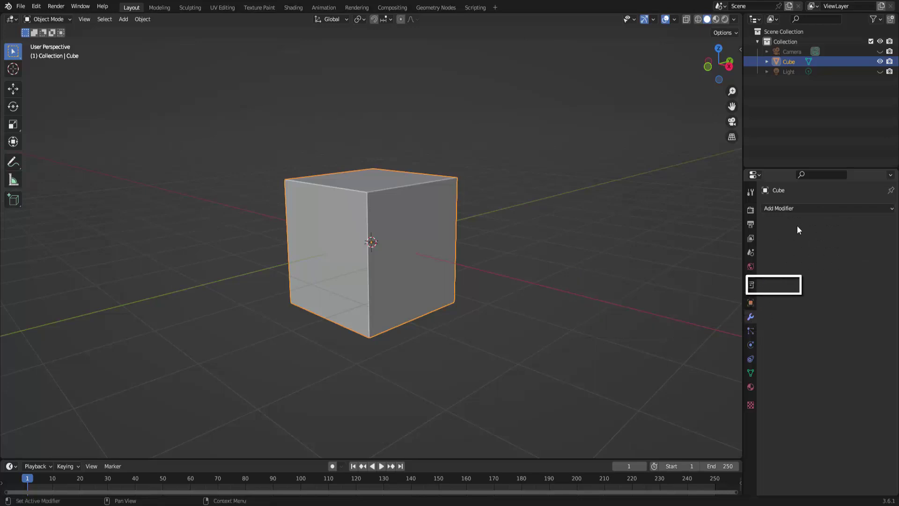
left_click(789, 209)
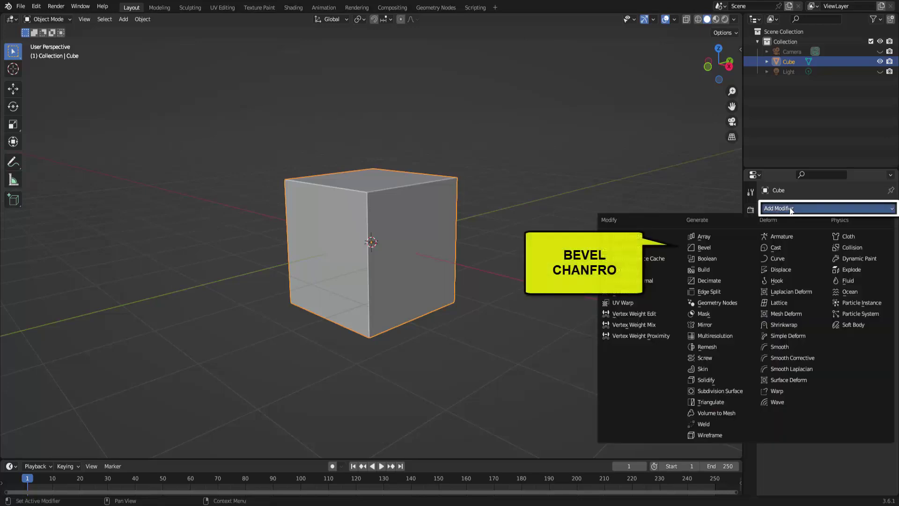
left_click(716, 246)
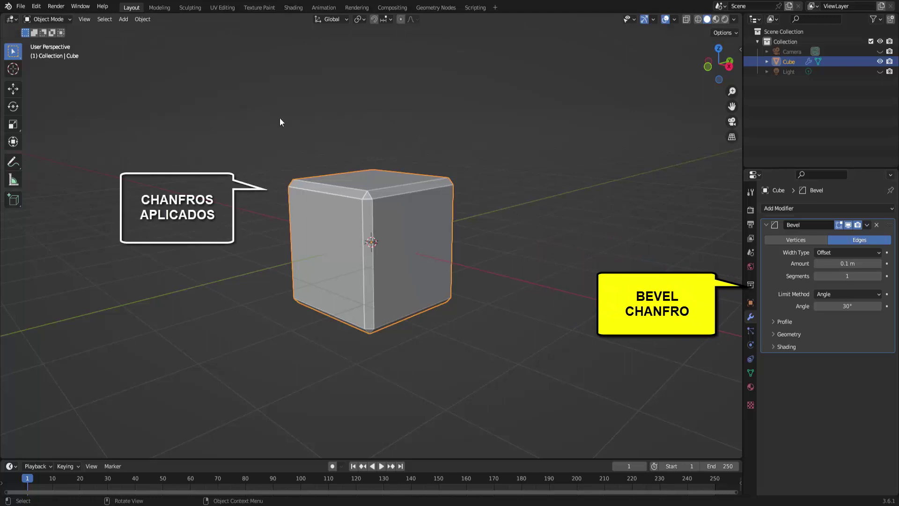
Step: Set the Bevel modifier's amount to 0.22 m and its segments to 8
scroll(515, 192, "up", 1)
scroll(515, 192, "up", 2)
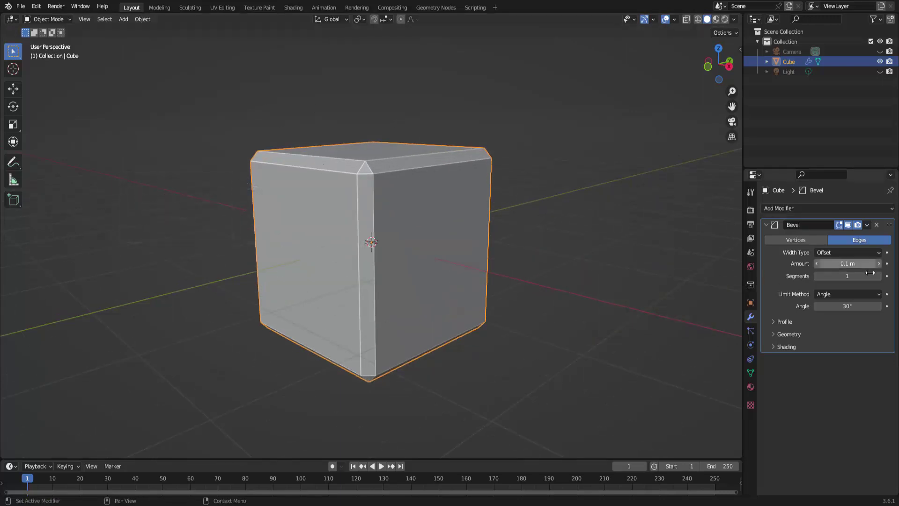
mouse_move(849, 264)
left_mouse_down()
mouse_move(876, 264)
mouse_move(825, 263)
left_mouse_up()
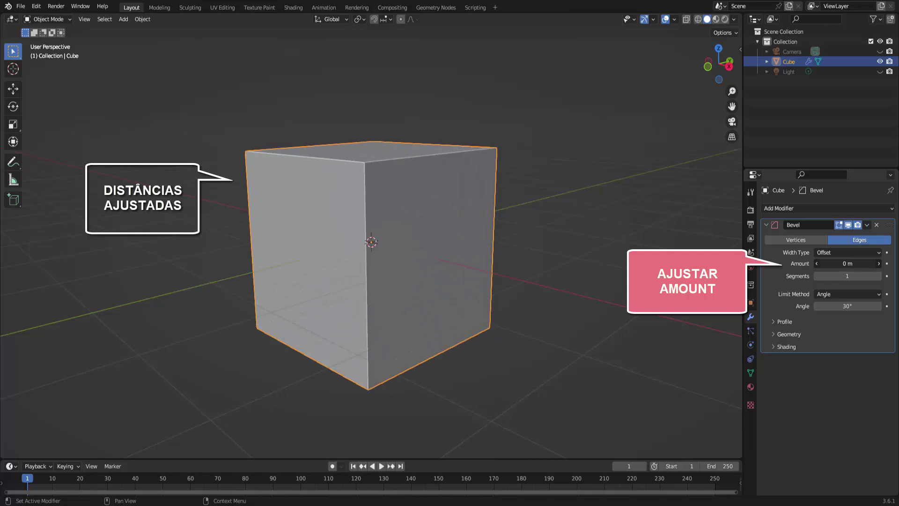
left_click_drag(848, 263, 862, 264)
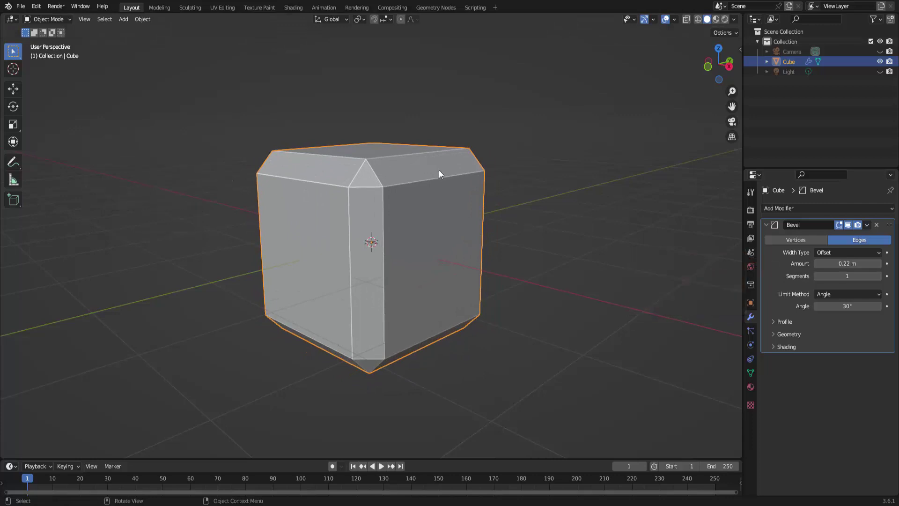
mouse_move(847, 276)
left_mouse_down()
mouse_move(875, 276)
mouse_move(838, 276)
mouse_move(867, 276)
left_mouse_up()
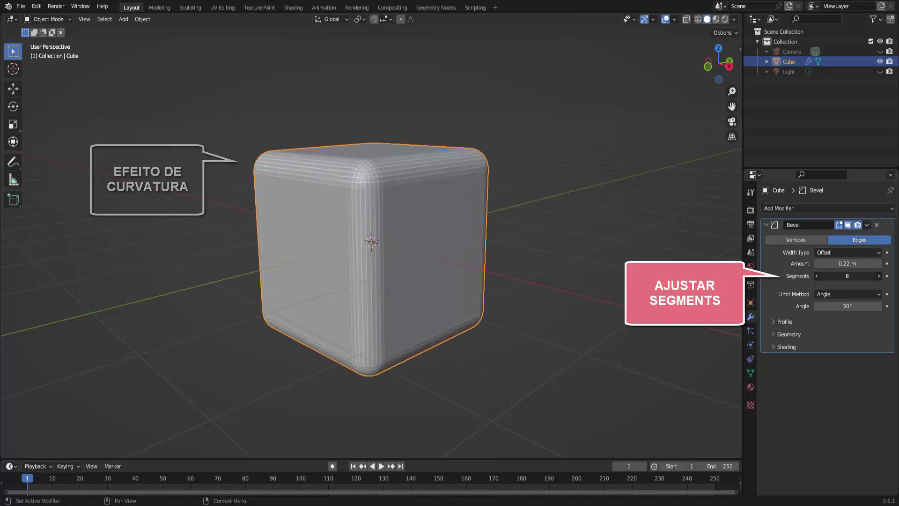
Step: Lower the bevel profile Shape and switch the profile type to Custom
left_click(775, 322)
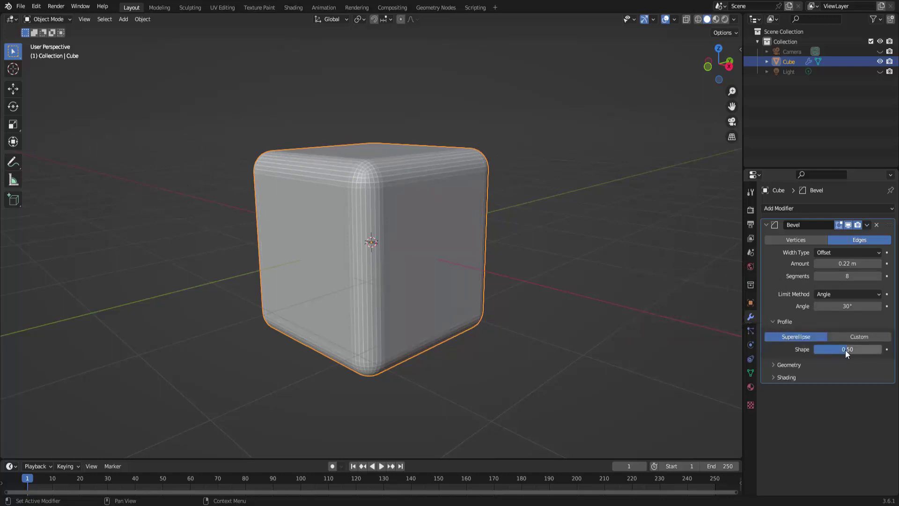
mouse_move(845, 349)
left_mouse_down()
mouse_move(821, 350)
mouse_move(844, 347)
left_mouse_up()
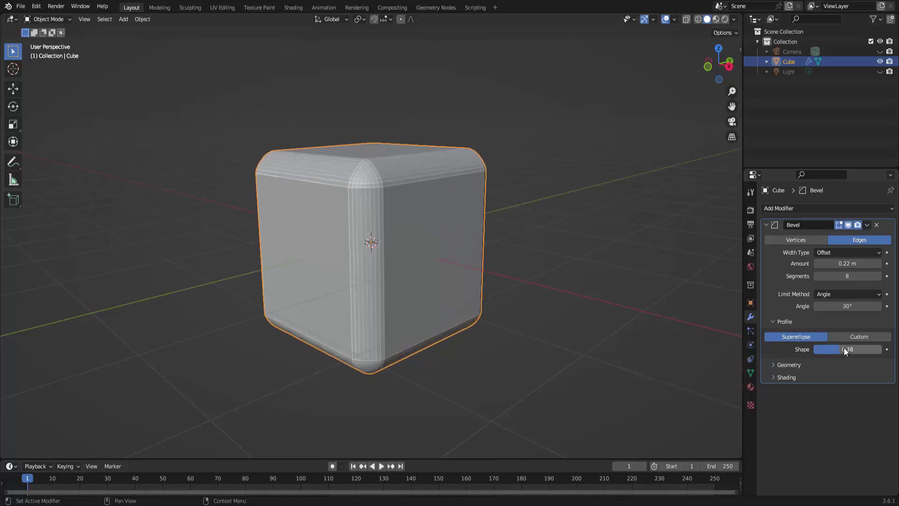
left_click(853, 336)
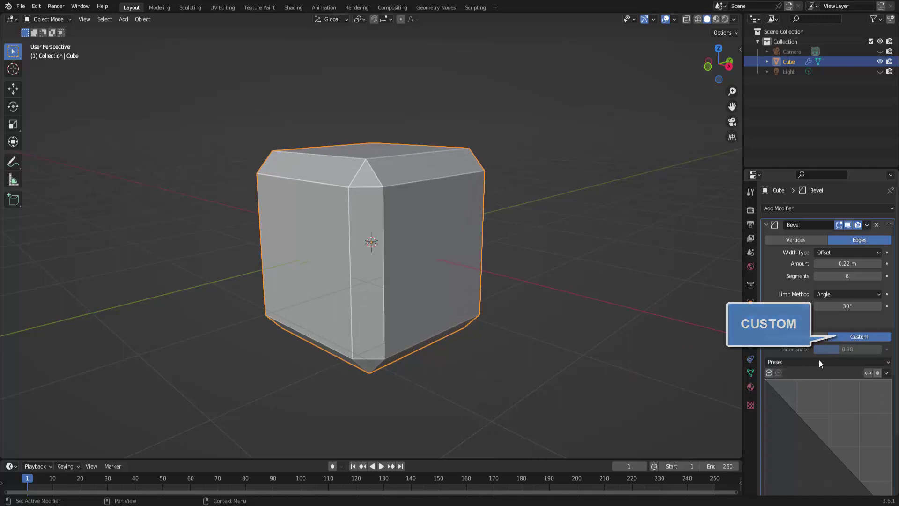
scroll(806, 402, "down", 4)
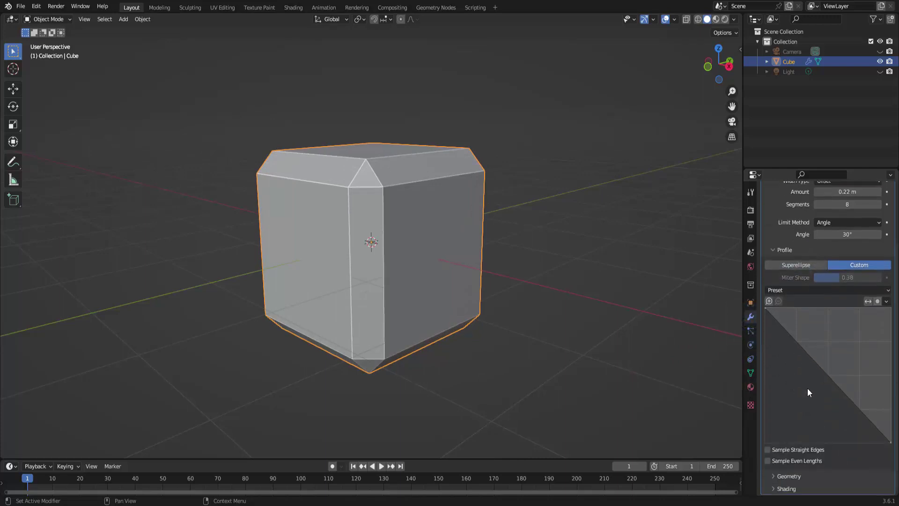
Step: Add three points to the custom profile curve and drag them into a grooved wave
left_click(788, 333)
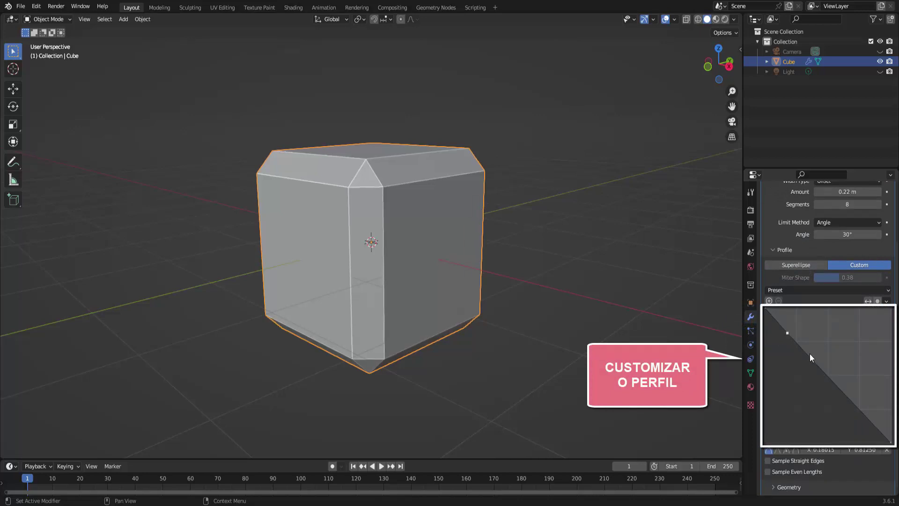
left_click(808, 357)
left_click(833, 382)
left_click_drag(787, 333, 820, 324)
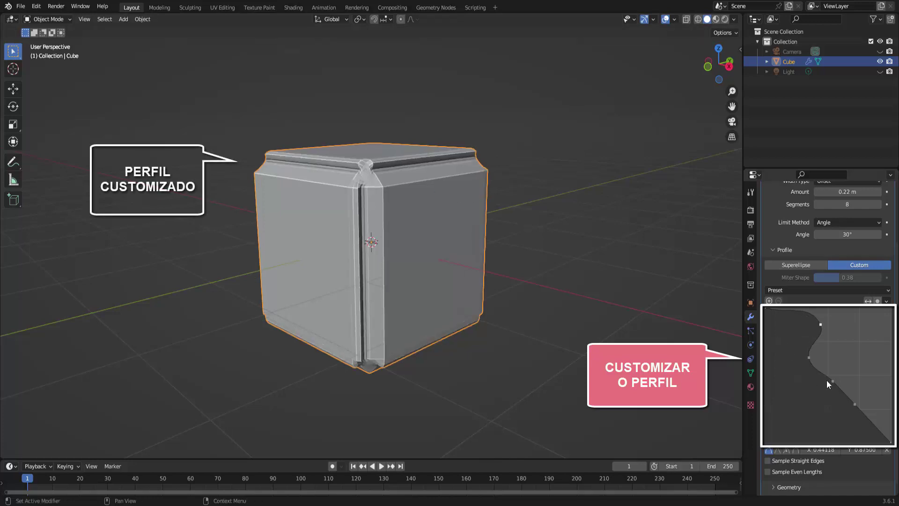
left_click_drag(833, 381, 848, 348)
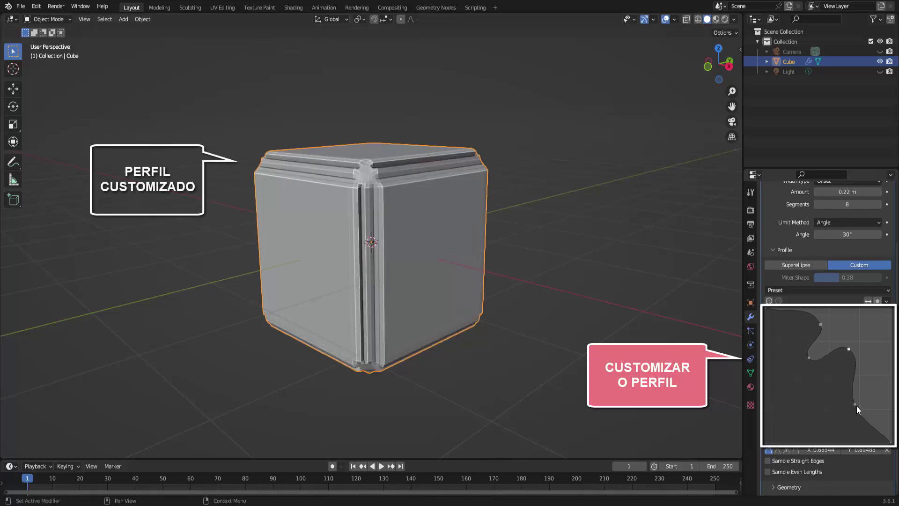
left_click_drag(855, 403, 836, 394)
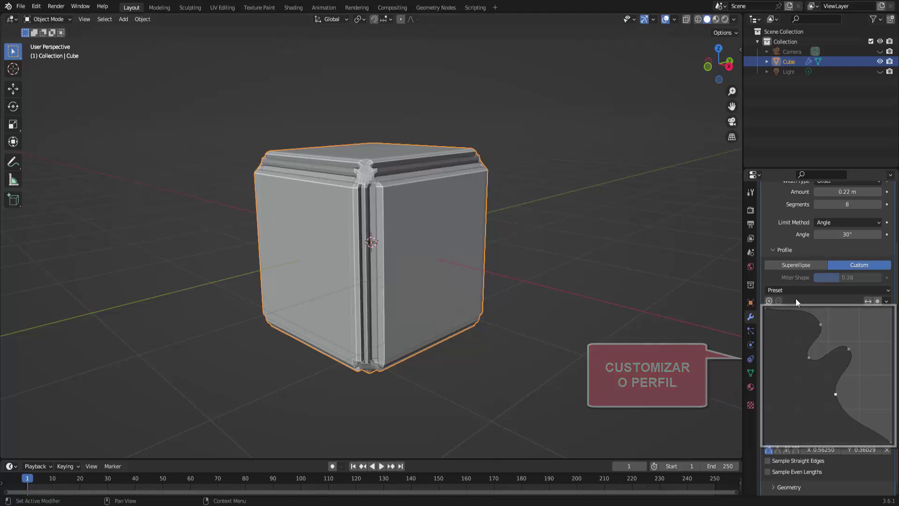
Step: Set the bevel profile to Superellipse with 13 segments and shape 0.11
left_click(799, 265)
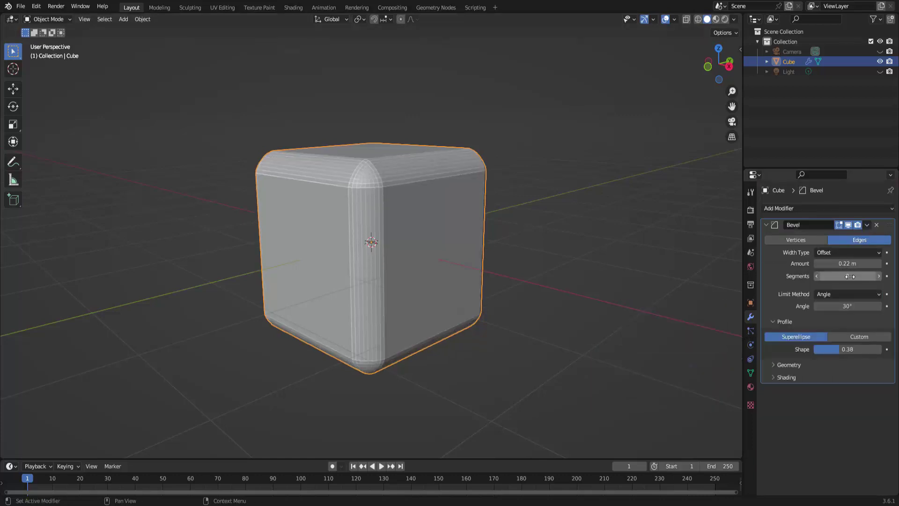
left_click_drag(841, 276, 871, 276)
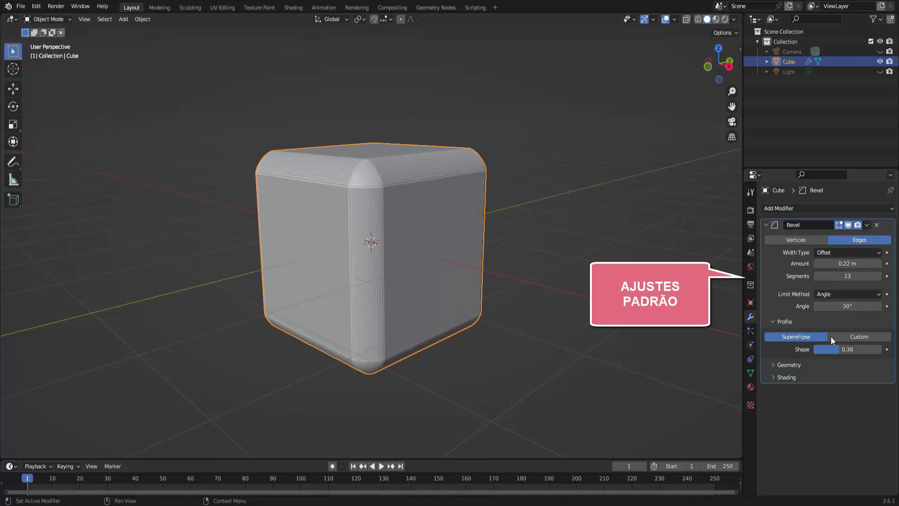
left_click_drag(835, 349, 819, 348)
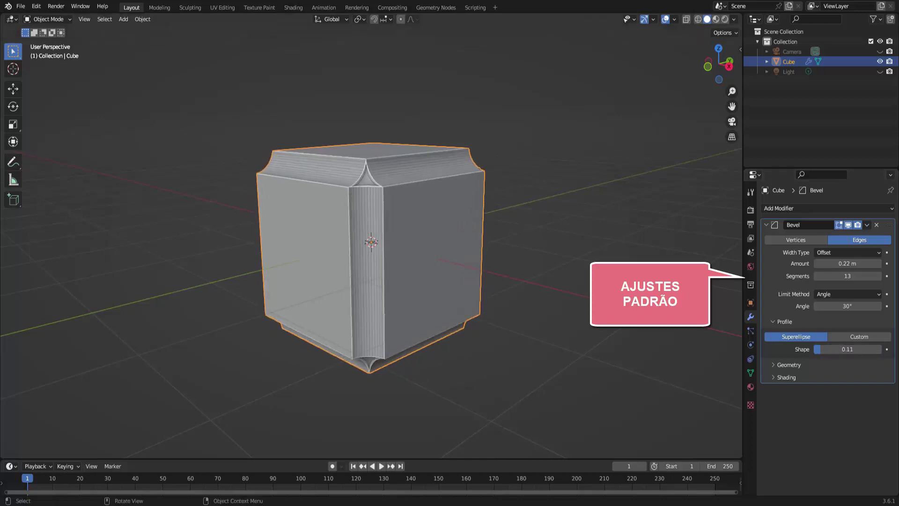
middle_click_drag(554, 237, 558, 238)
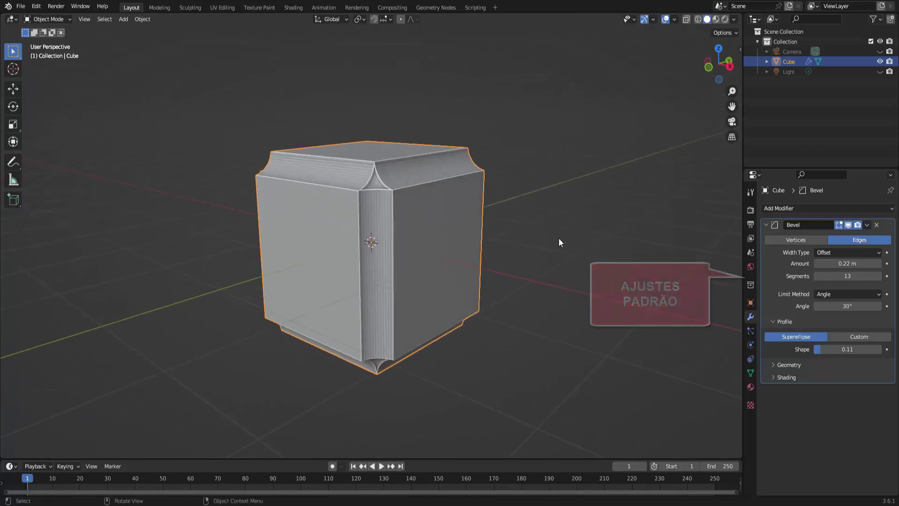
Step: Apply the bevel, undo it, and remove the modifier to leave a plain cube
left_click(866, 225)
left_click(844, 237)
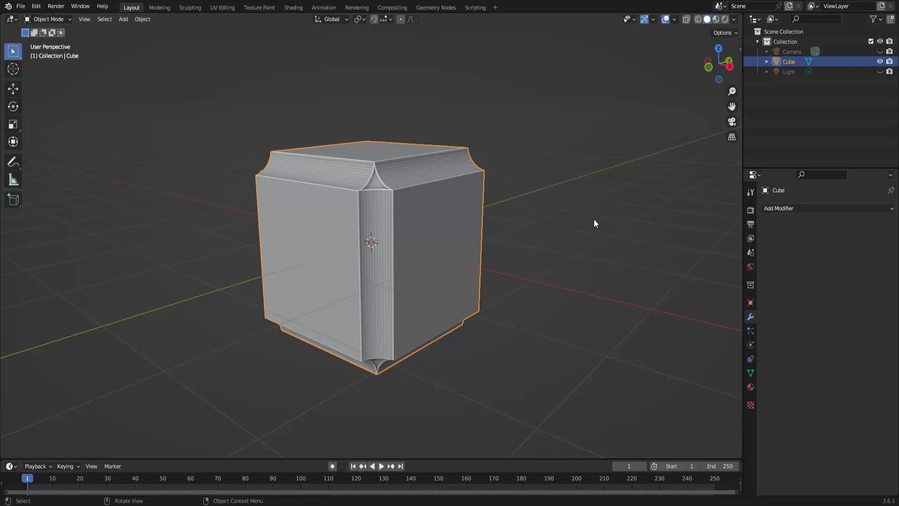
key("ctrl+z")
key("ctrl+z")
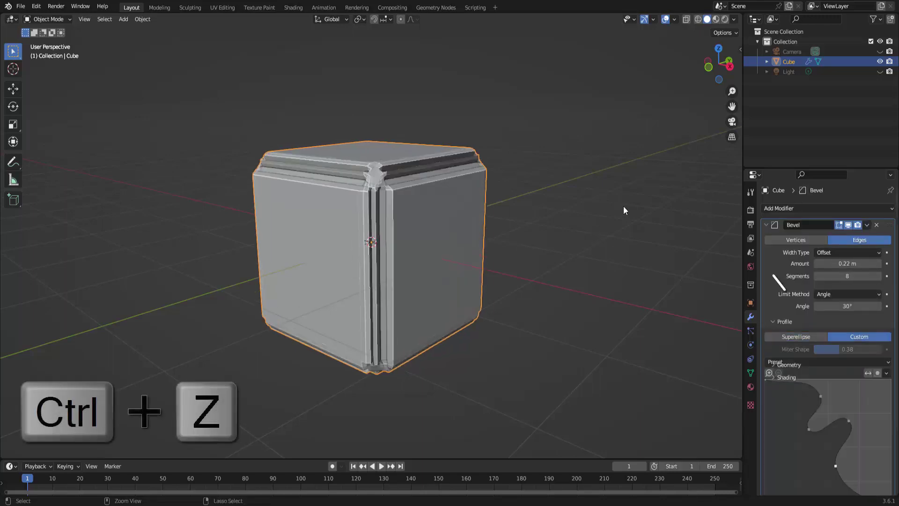
left_click(877, 225)
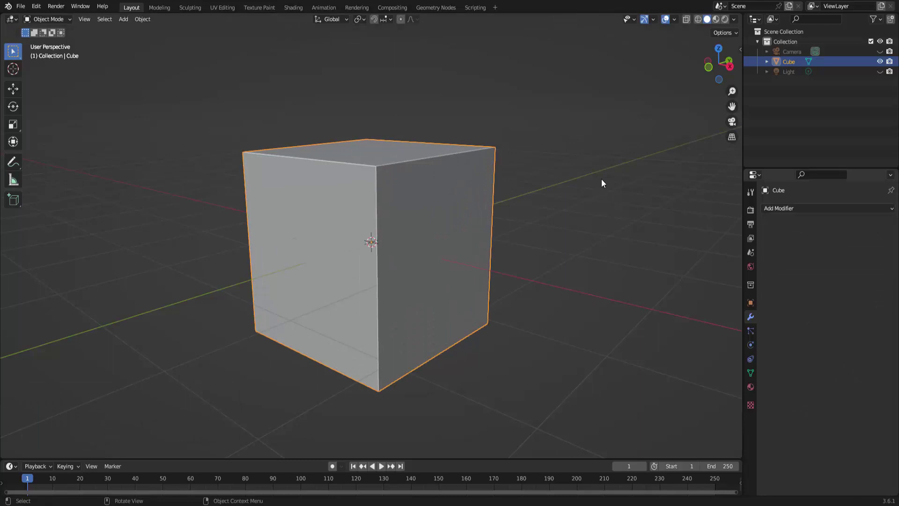
scroll(595, 192, "down", 1)
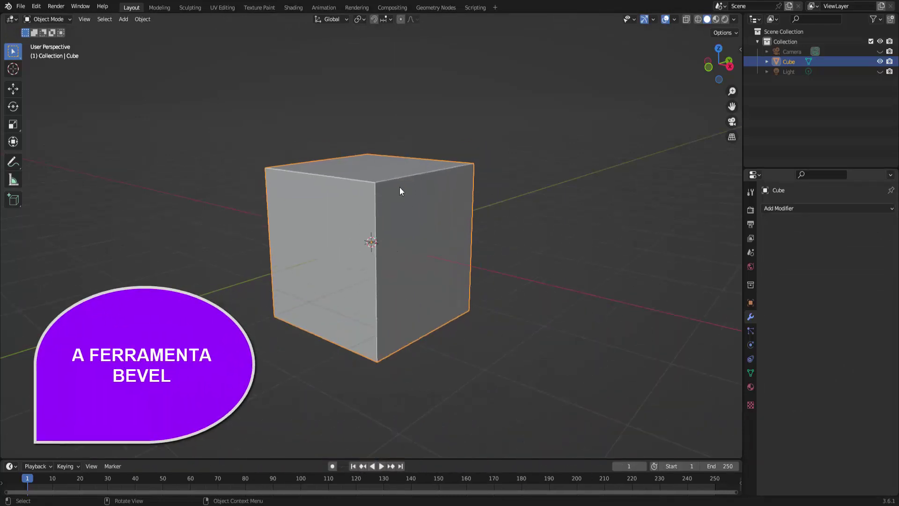
Step: Put the cube into Edit Mode and activate the Bevel tool
left_click(63, 20)
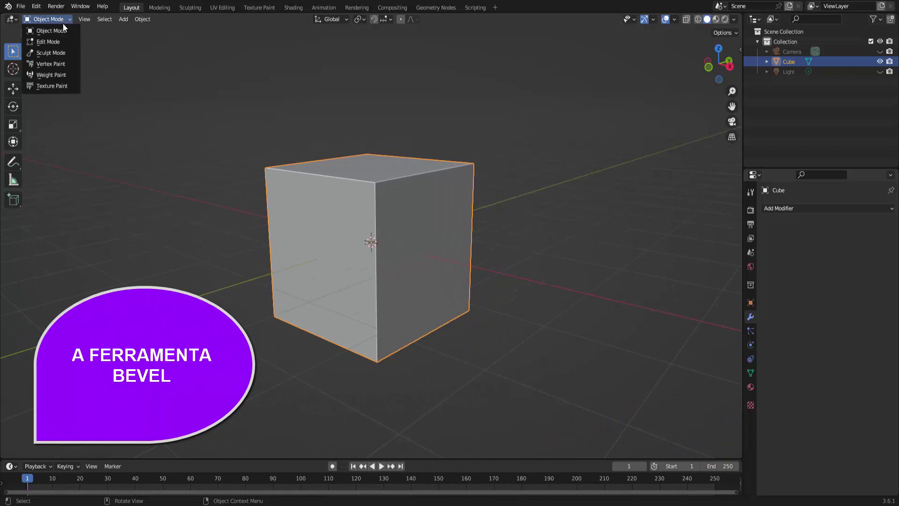
left_click(62, 41)
middle_click_drag(250, 100, 396, 195)
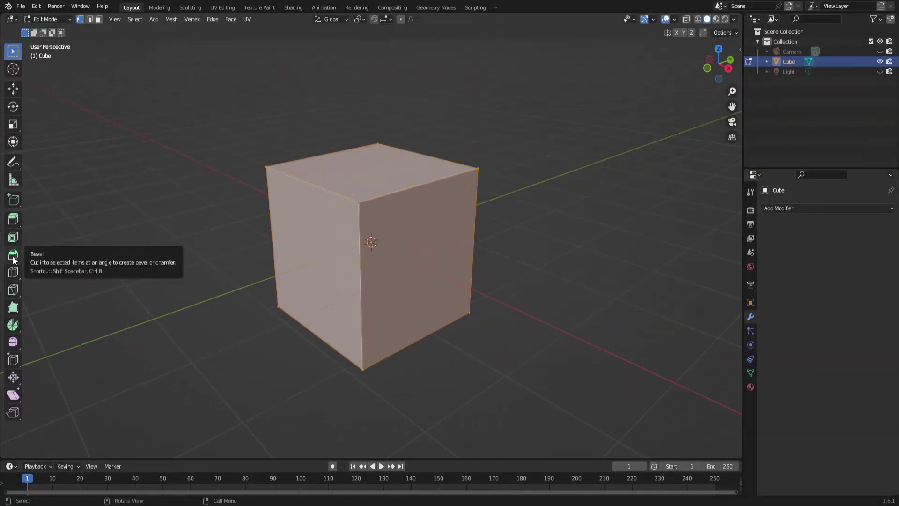
left_click(13, 258)
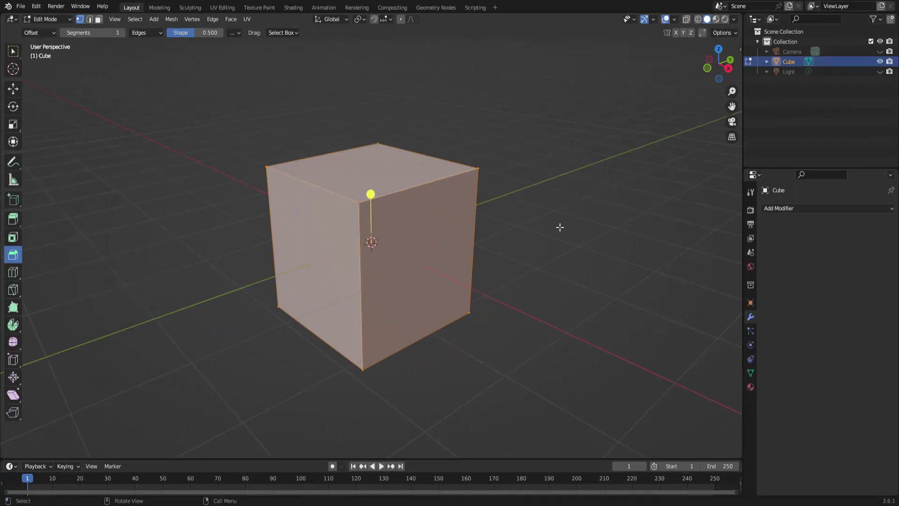
mouse_move(561, 227)
middle_mouse_down()
mouse_move(647, 201)
mouse_move(483, 194)
middle_mouse_up()
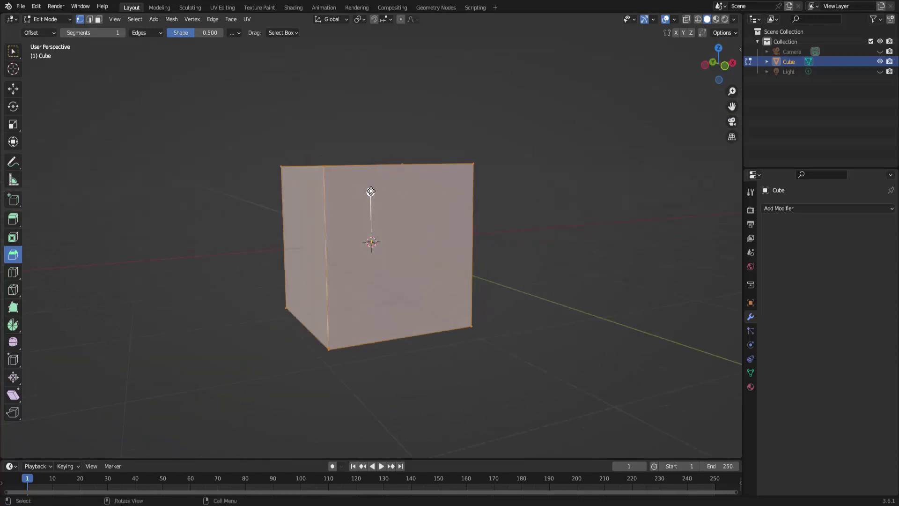
Step: Bevel all the cube's edges with 5 rounded segments
left_click_drag(371, 191, 386, 167)
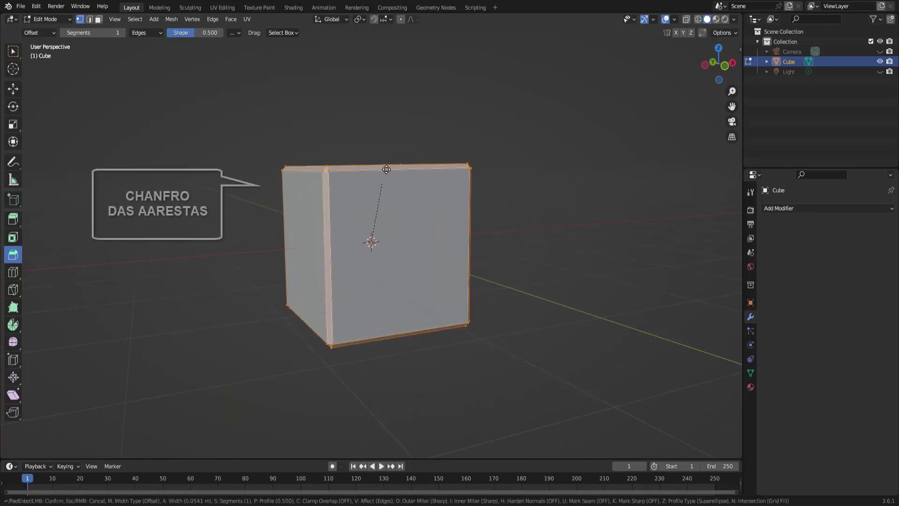
scroll(385, 167, "up", 1)
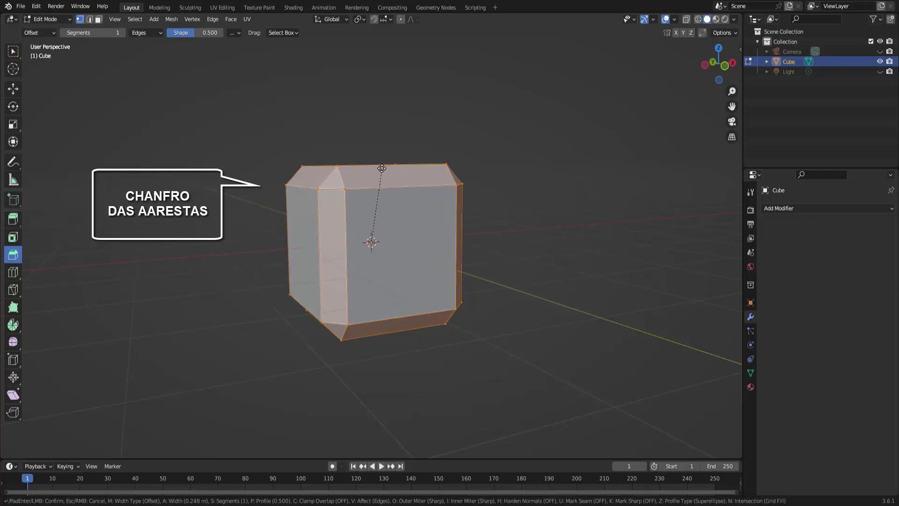
scroll(381, 168, "up", 3)
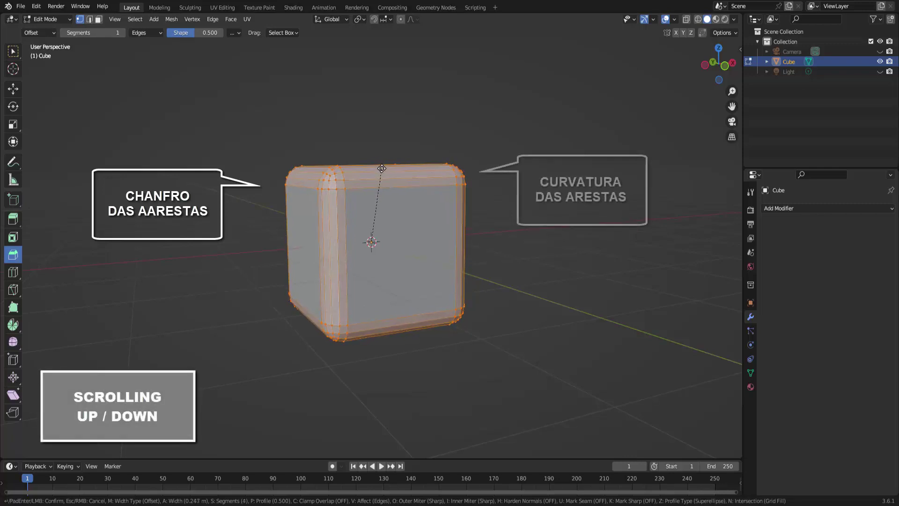
scroll(380, 170, "down", 1)
left_click_drag(381, 168, 379, 174)
scroll(380, 172, "down", 2)
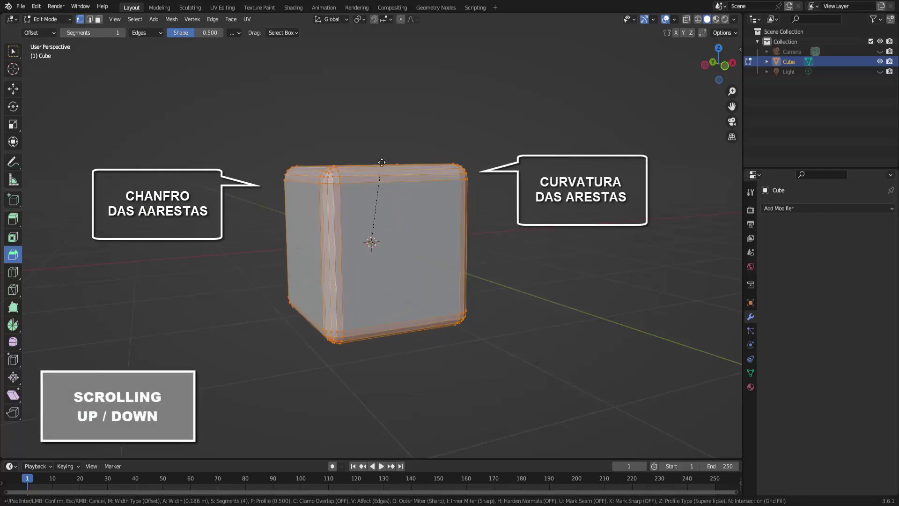
scroll(383, 171, "up", 2)
scroll(386, 169, "down", 1)
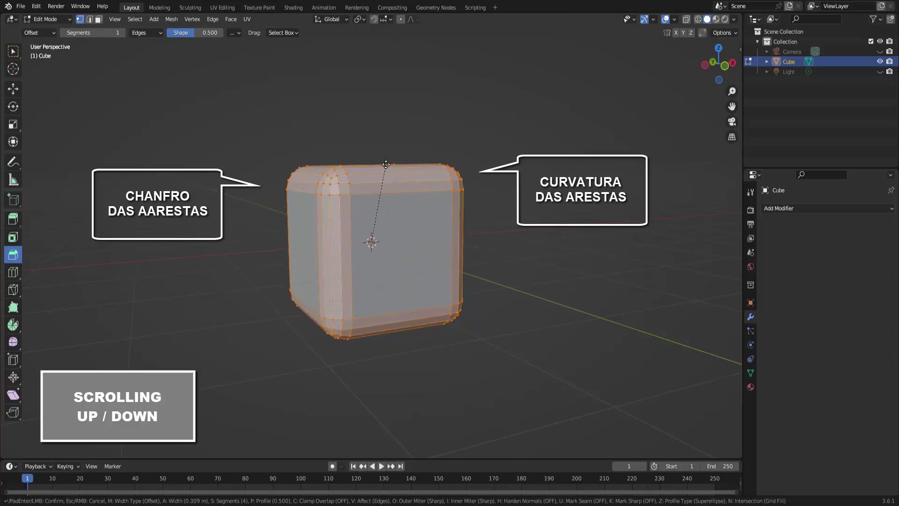
scroll(387, 170, "down", 1)
scroll(389, 172, "down", 1)
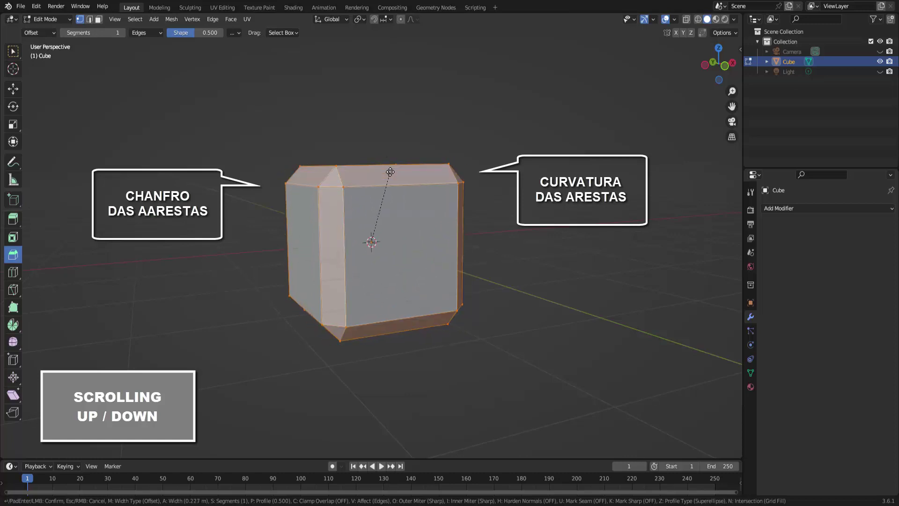
scroll(390, 172, "up", 2)
scroll(391, 171, "up", 2)
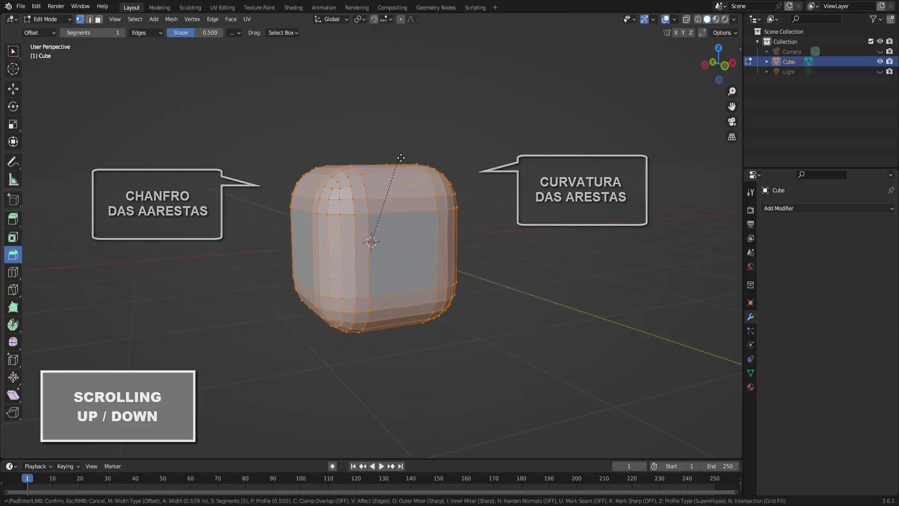
left_click(400, 181)
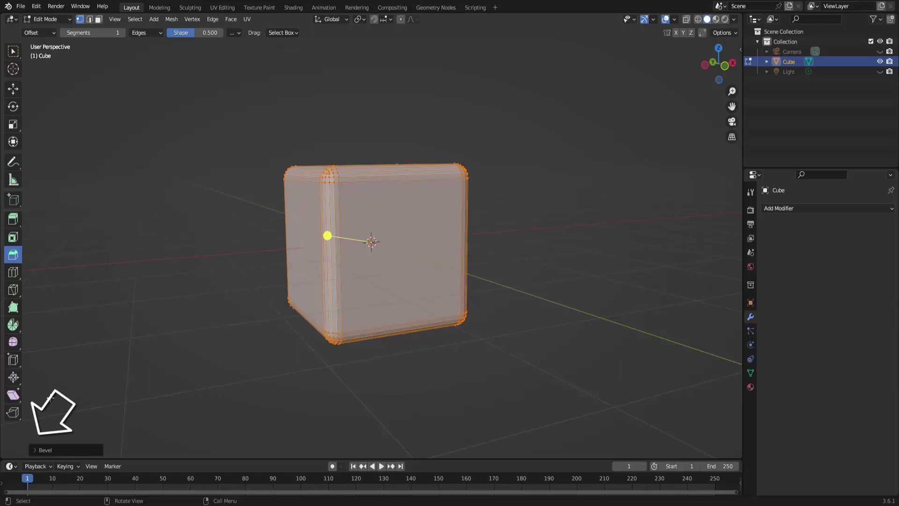
Step: Set the bevel to affect Vertices with 13 segments and shape about 0.104
left_click(37, 448)
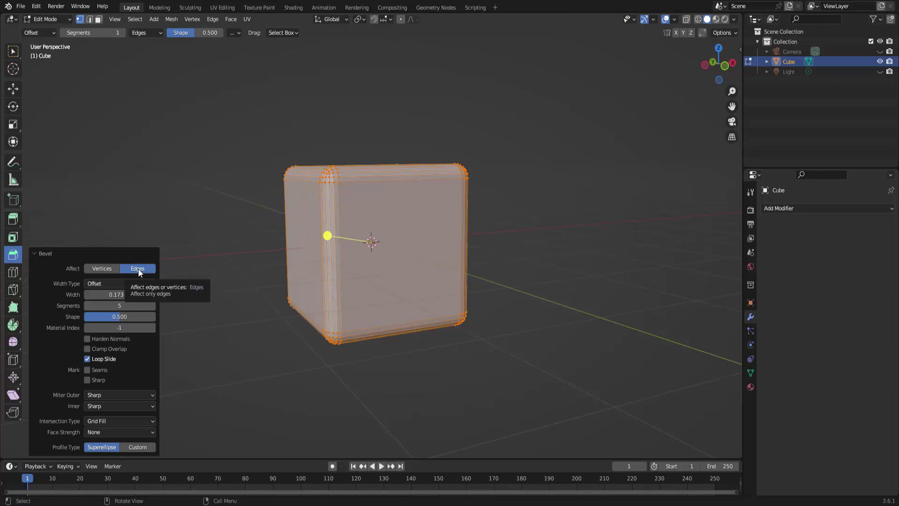
left_click(115, 269)
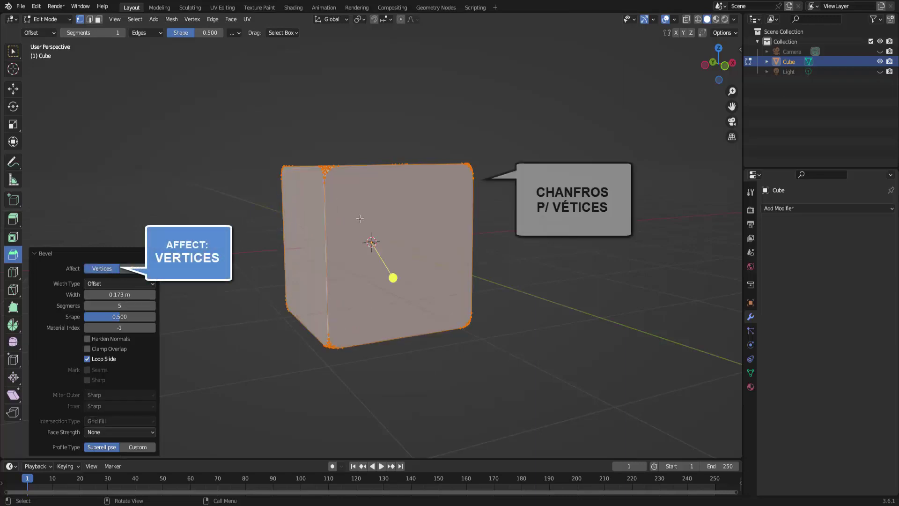
middle_click_drag(361, 222, 369, 246)
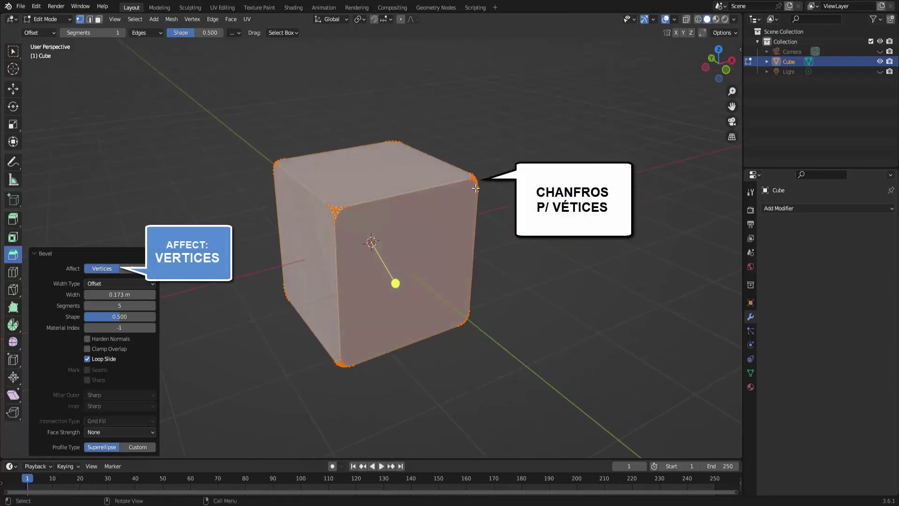
key("BackSpace")
scroll(417, 229, "up", 3)
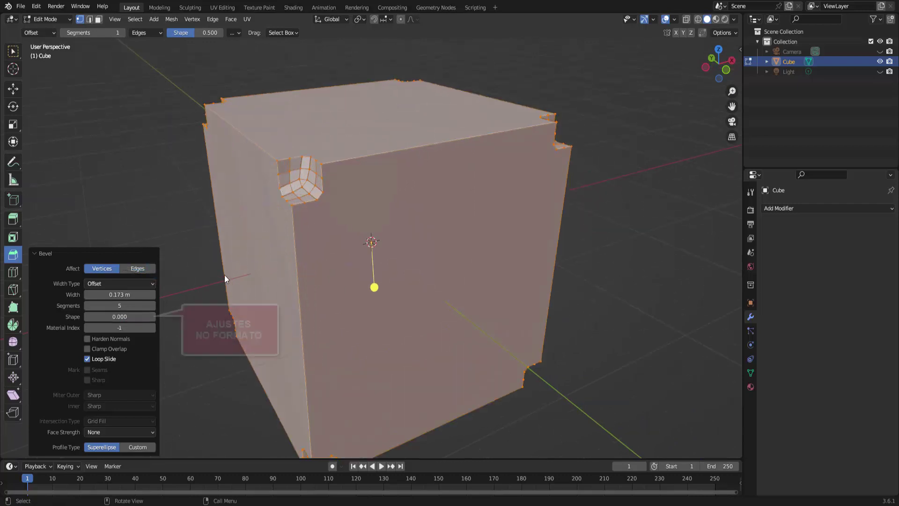
left_click_drag(126, 316, 150, 317)
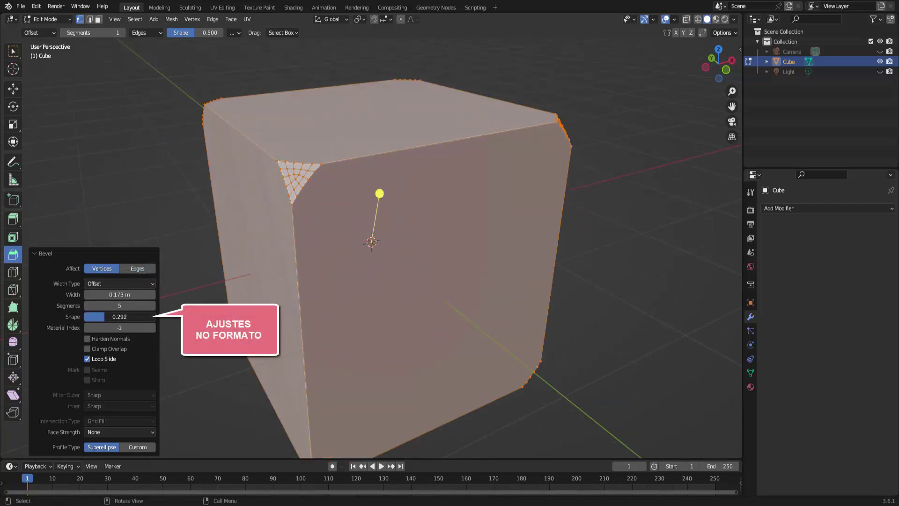
mouse_move(379, 193)
left_mouse_down()
mouse_move(388, 203)
mouse_move(359, 254)
mouse_move(341, 255)
mouse_move(342, 212)
mouse_move(405, 209)
mouse_move(356, 210)
mouse_move(345, 231)
left_mouse_up()
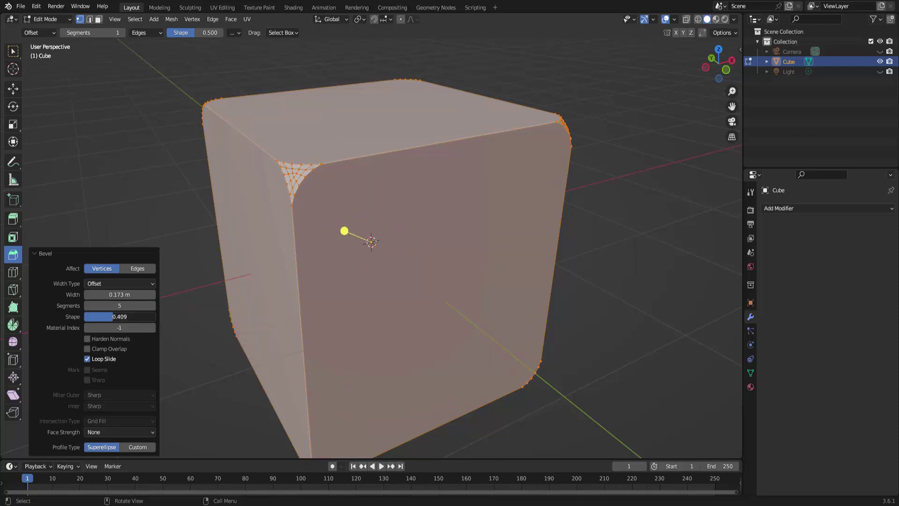
scroll(411, 230, "up", 11)
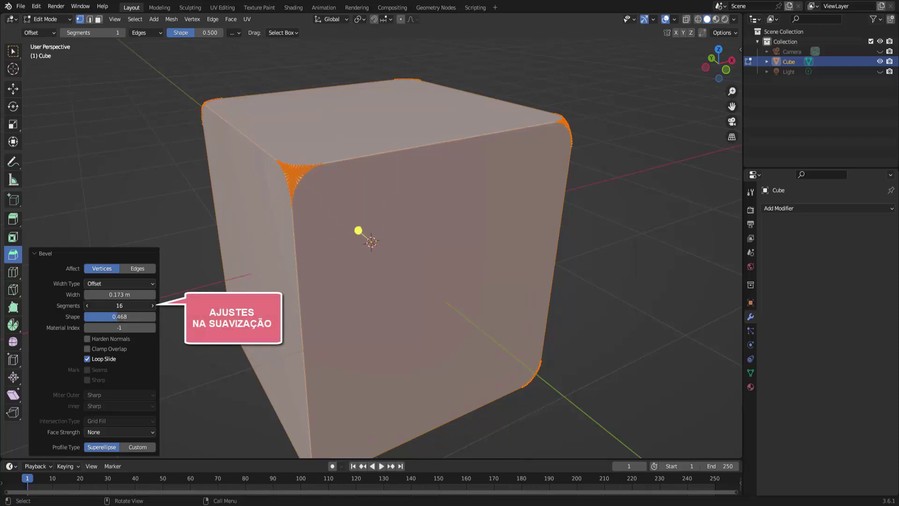
scroll(358, 230, "down", 3)
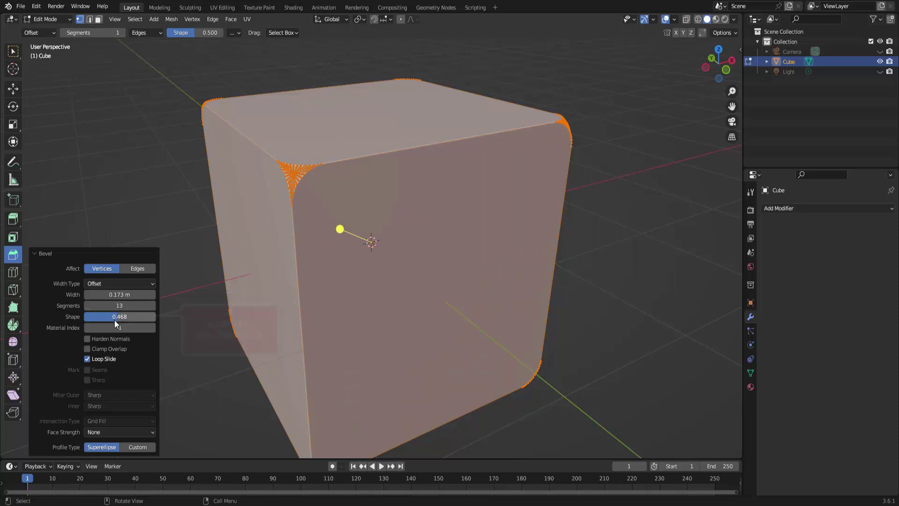
mouse_move(340, 229)
left_mouse_down()
mouse_move(405, 211)
mouse_move(381, 281)
mouse_move(325, 249)
mouse_move(403, 263)
left_mouse_up()
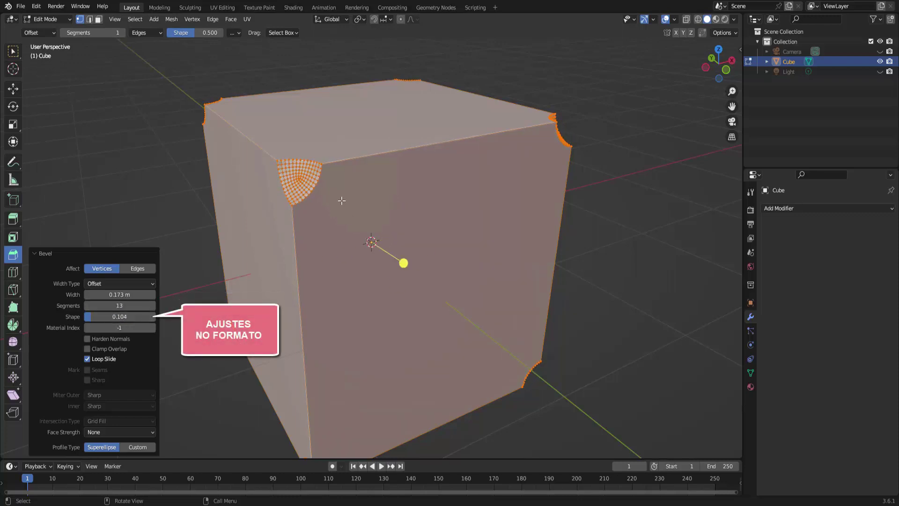
Step: Switch the bevel's Affect option back to Edges
left_click(136, 268)
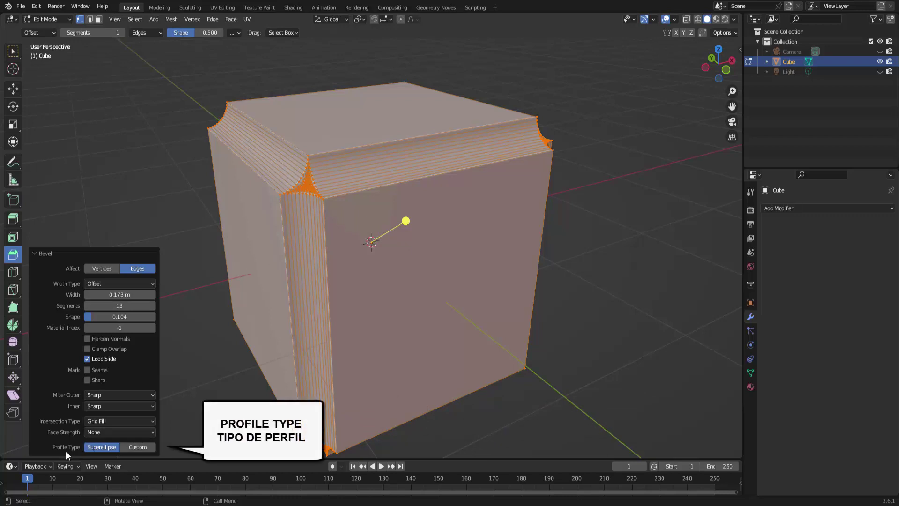
Step: Switch the bevel Profile Type to Custom and add three control points to the profile curve
left_click(143, 447)
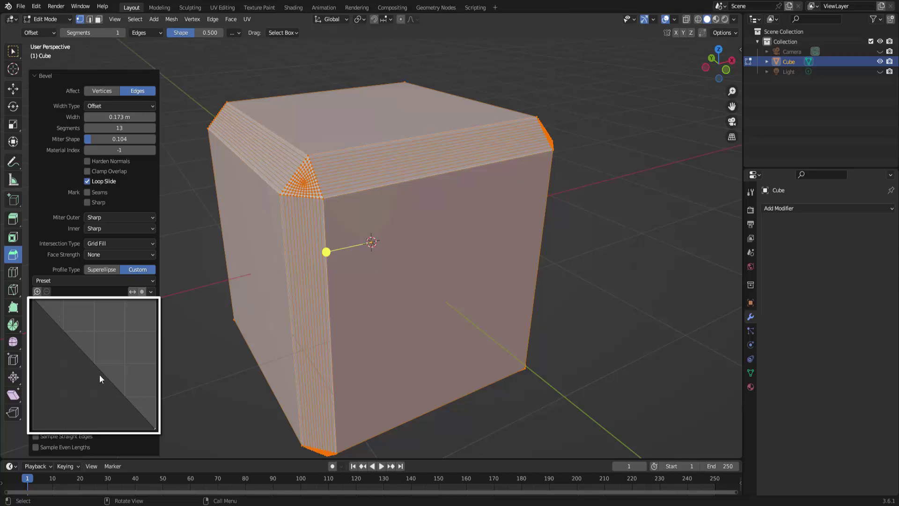
left_click(60, 326)
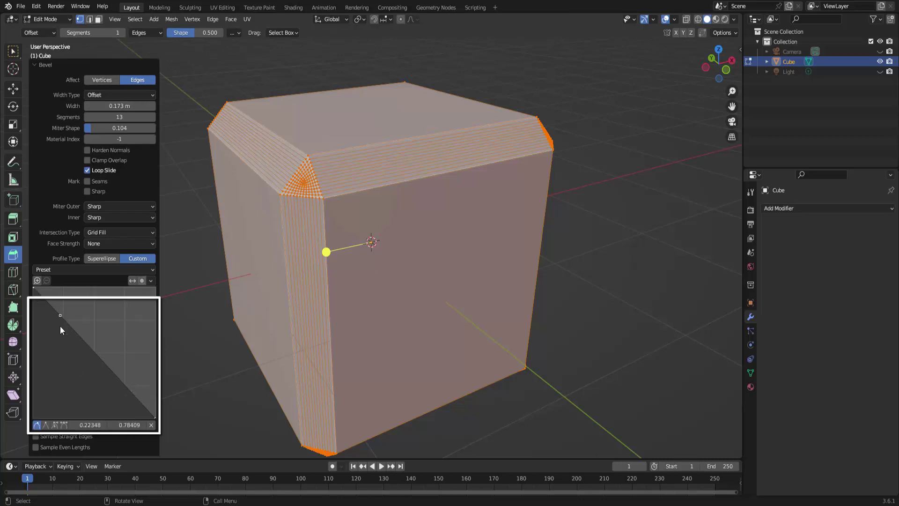
left_click(81, 338)
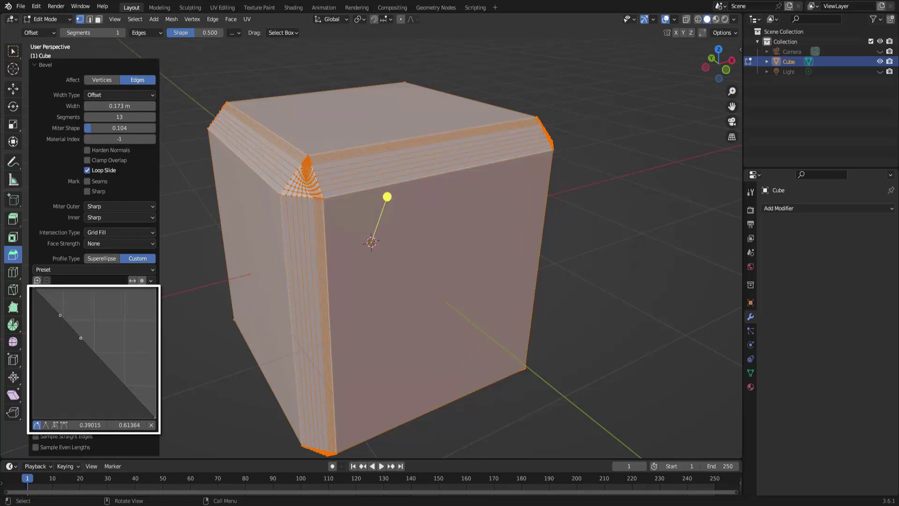
left_click(105, 363)
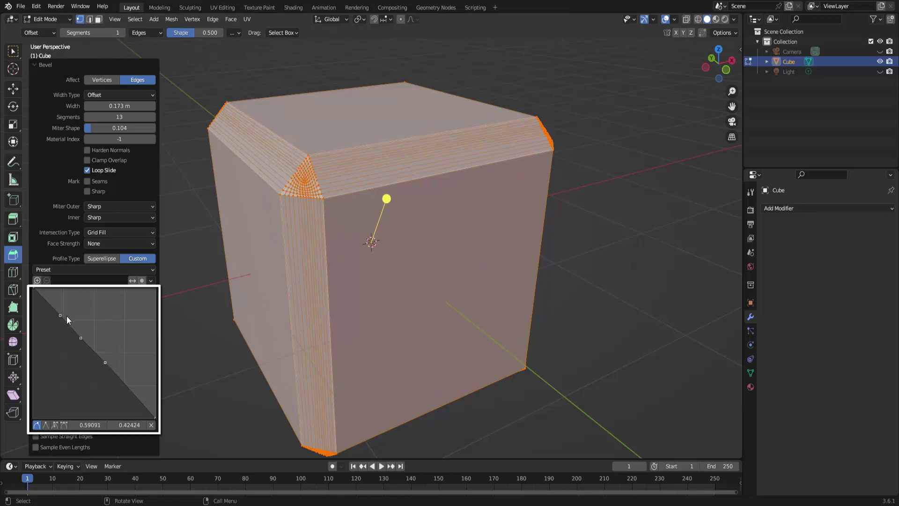
Step: Drag the profile points into an S-shaped moulding curve, then deselect the mesh
left_click_drag(60, 316, 84, 302)
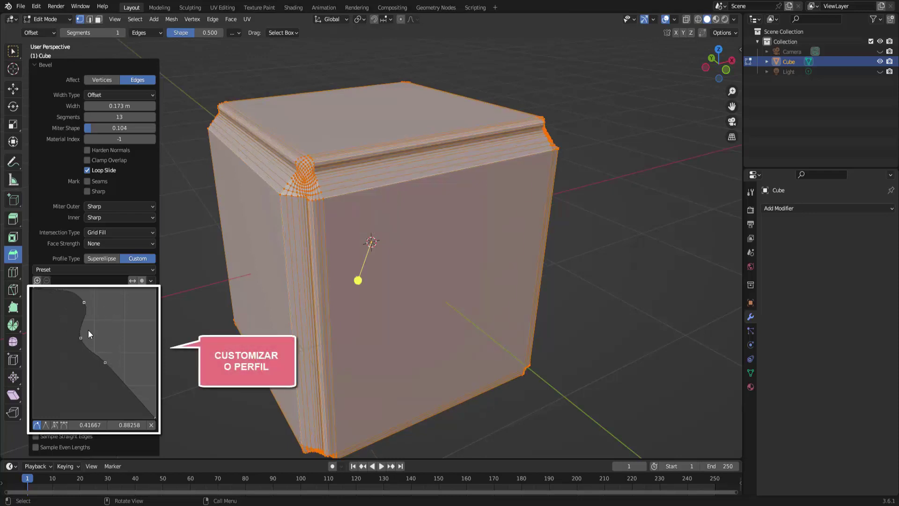
left_click_drag(81, 338, 129, 319)
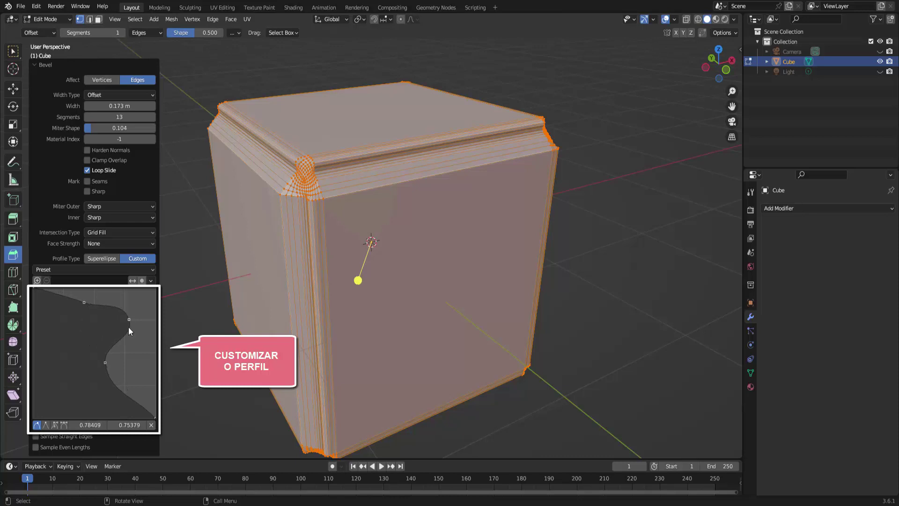
left_click_drag(105, 362, 74, 327)
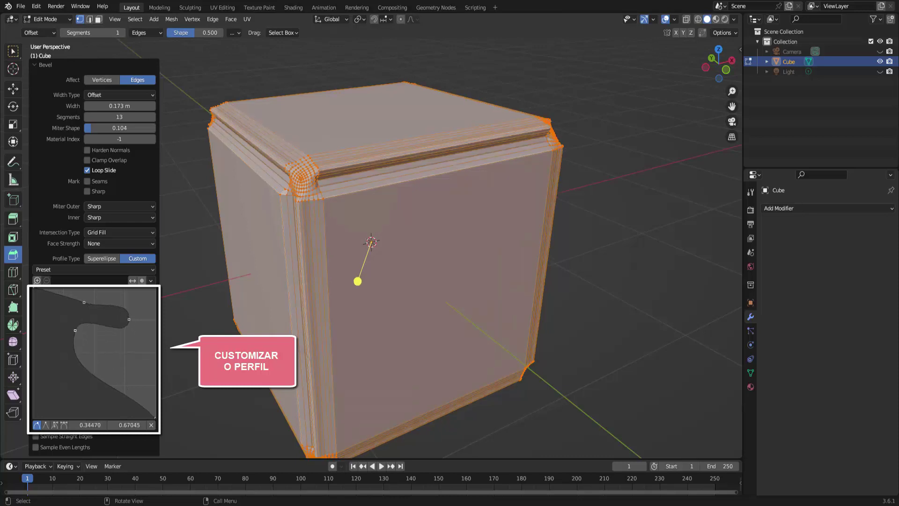
left_click_drag(133, 401, 128, 363)
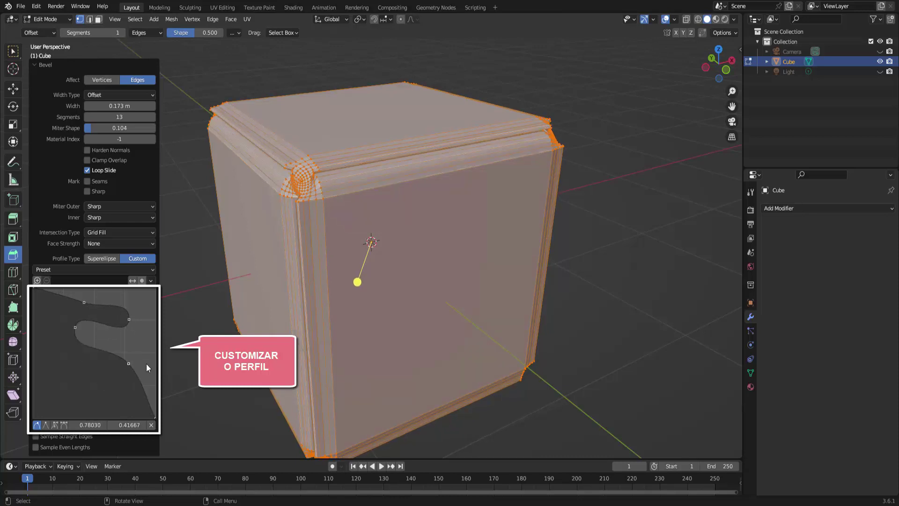
middle_click_drag(503, 159, 313, 138)
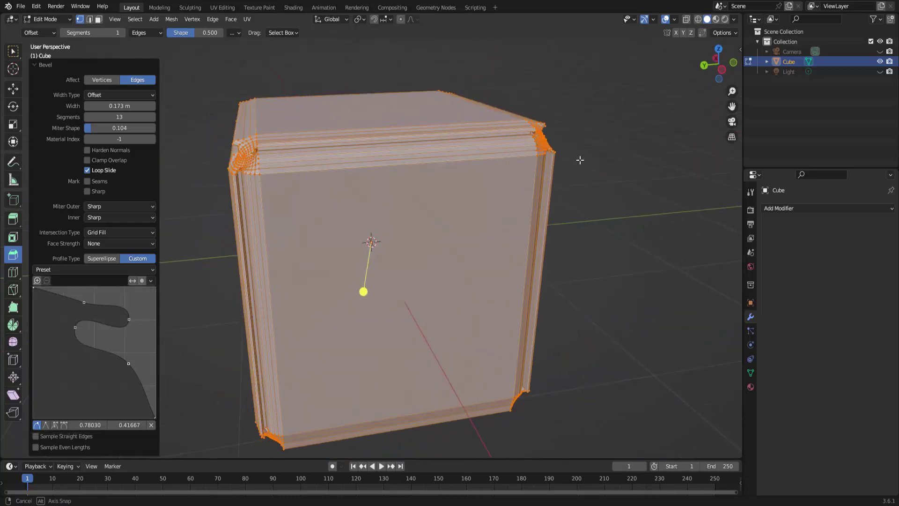
left_click(203, 82)
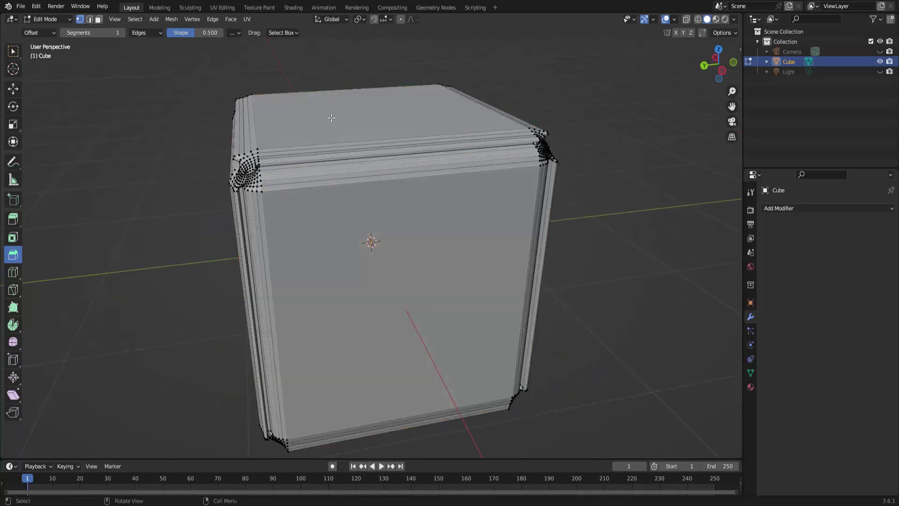
Step: Inspect the moulded cube in Object Mode, then undo with Ctrl+Z back to the plain Edit Mode cube
middle_click_drag(332, 117, 262, 112)
left_click(49, 18)
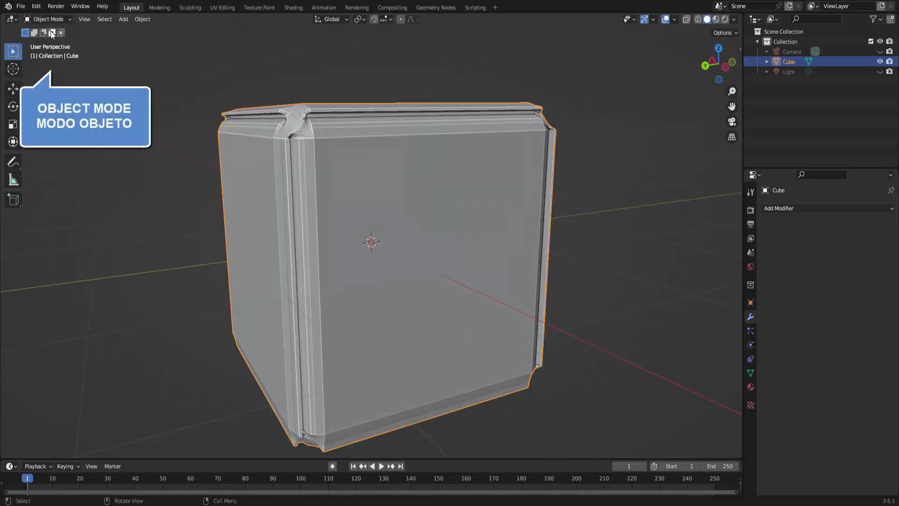
mouse_move(620, 203)
middle_mouse_down()
mouse_move(566, 215)
mouse_move(534, 209)
middle_mouse_up()
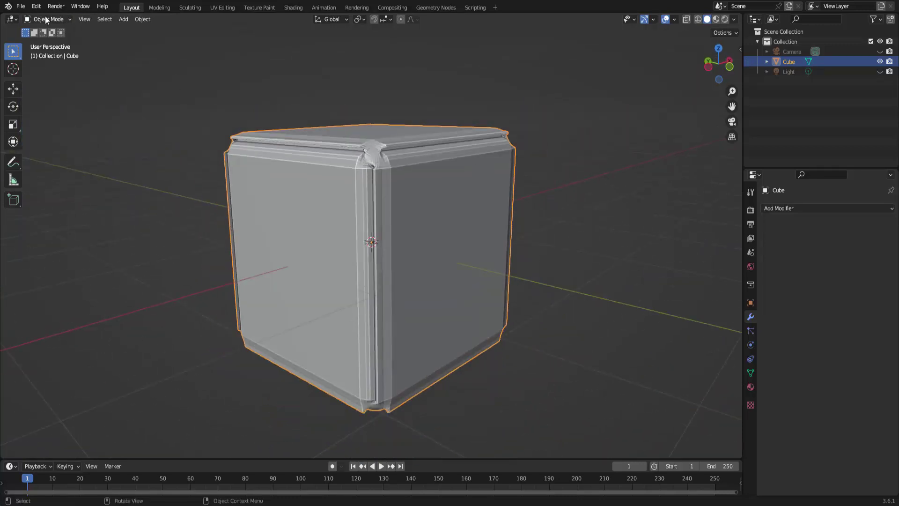
key("ctrl")
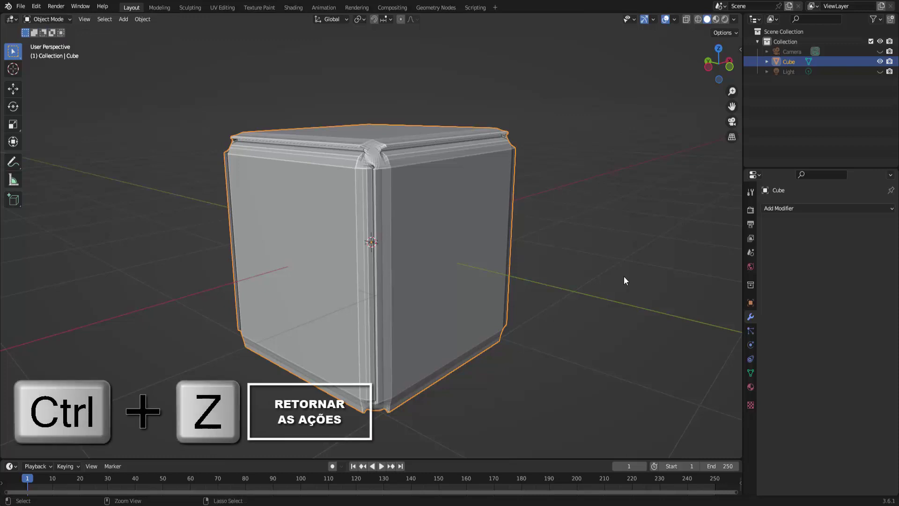
key("ctrl+z")
key("ctrl+z")
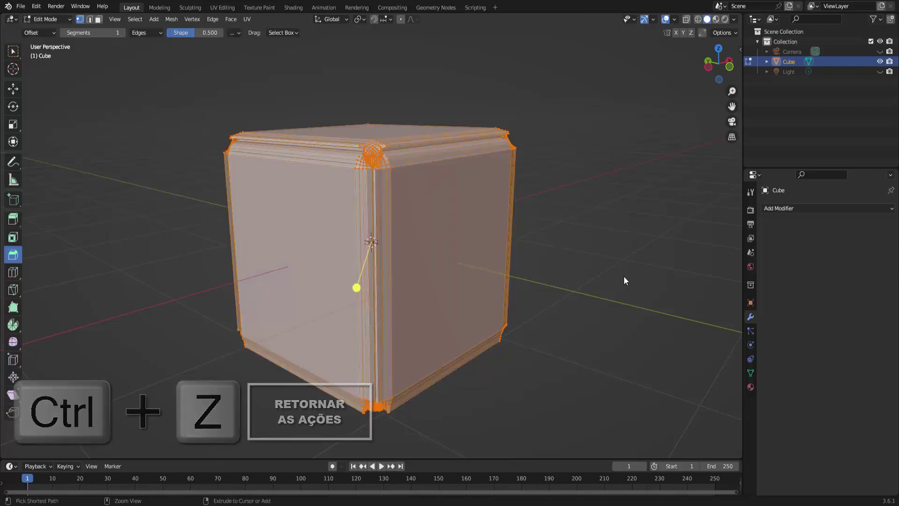
key("ctrl+z")
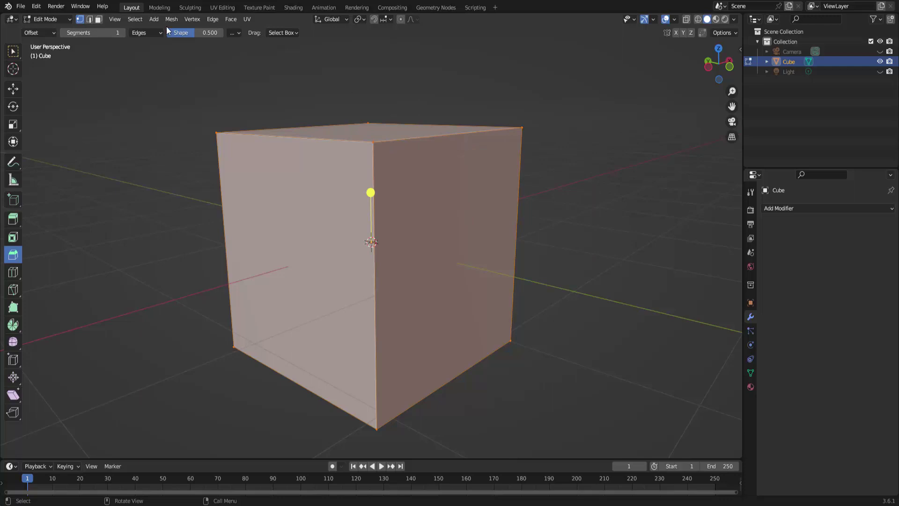
Step: Bevel the cube's top right edge 0.492 m wide with 13 segments, keeping the custom profile
left_click(90, 19)
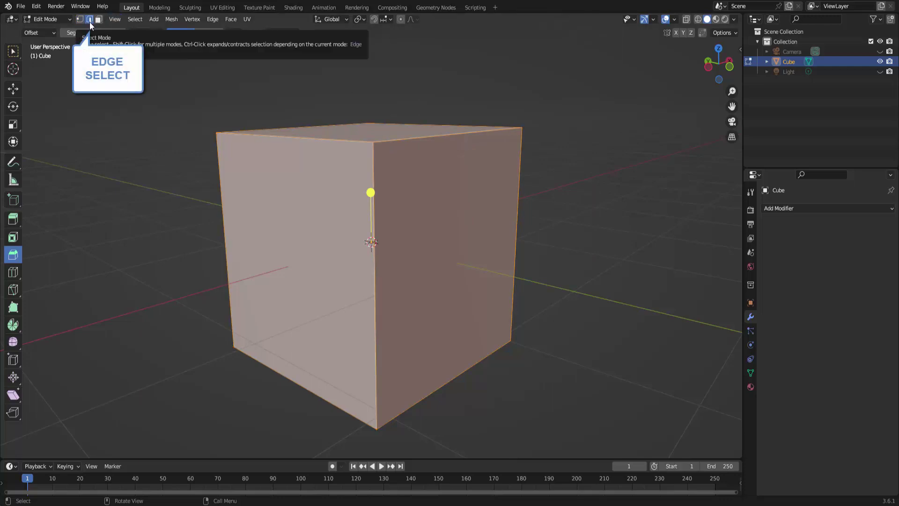
left_click(451, 136)
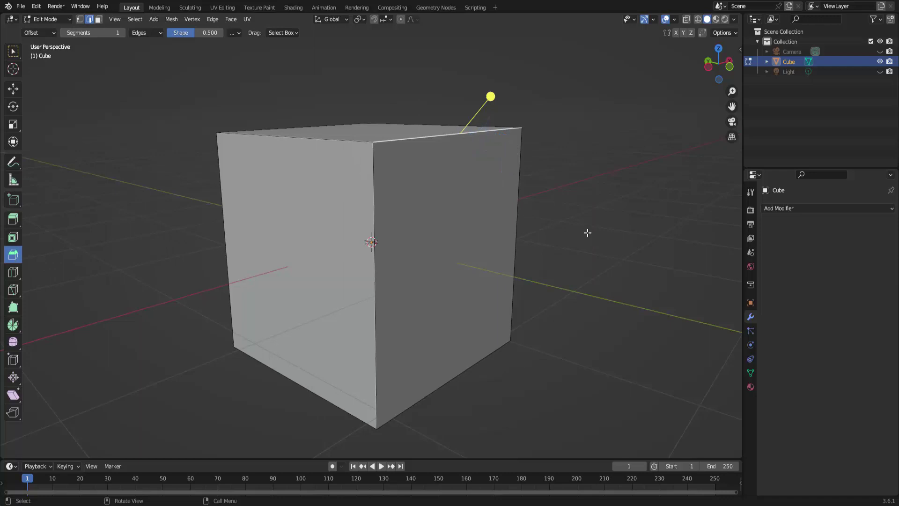
left_click(14, 55)
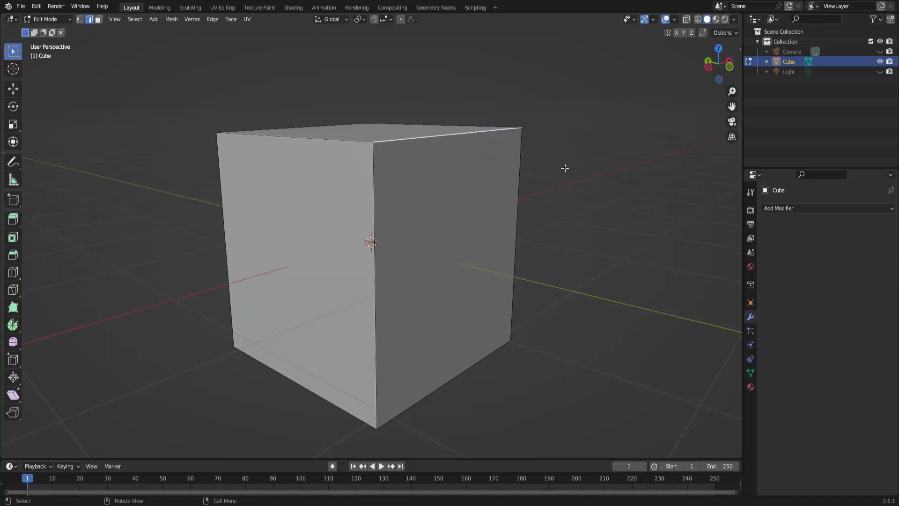
key("ctrl+b")
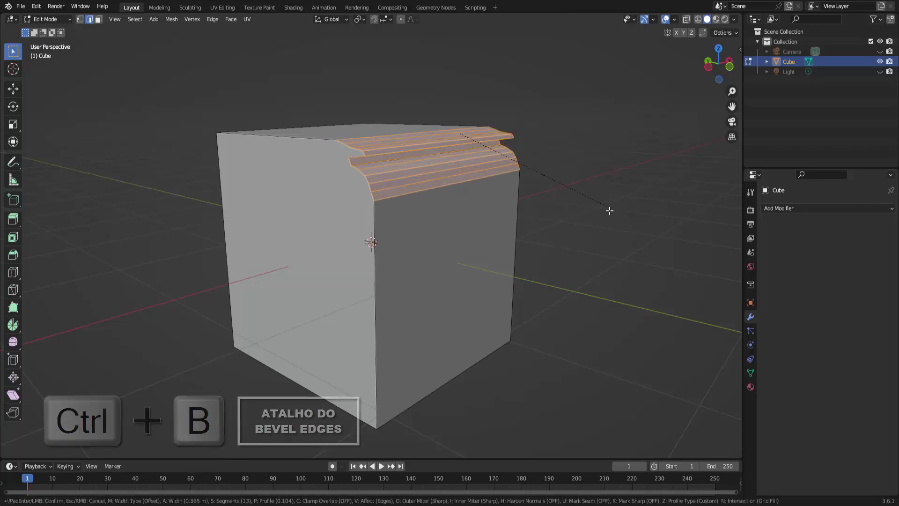
left_click(616, 226)
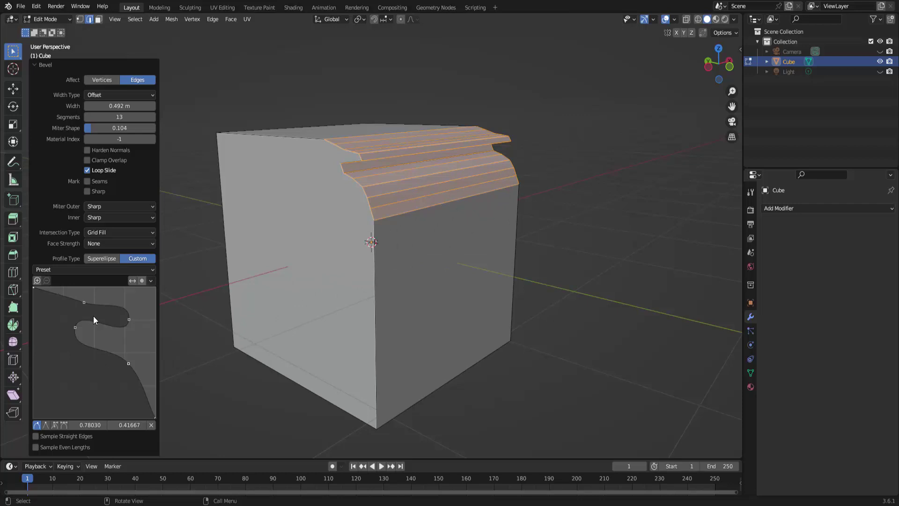
Step: Change the top-edge bevel to a Superellipse profile with 45 segments and shape 0.058
left_click(103, 258)
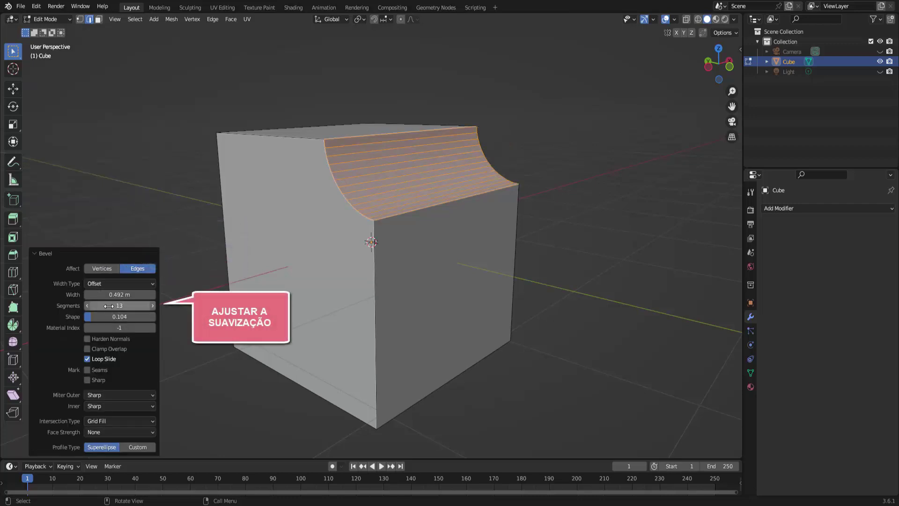
mouse_move(108, 306)
left_mouse_down()
mouse_move(140, 305)
mouse_move(142, 317)
mouse_move(89, 317)
left_mouse_up()
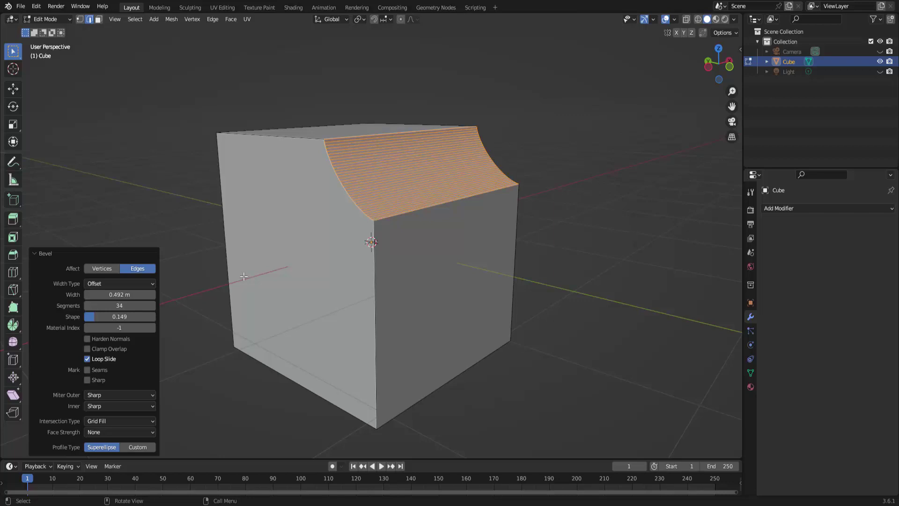
left_click_drag(135, 317, 72, 324)
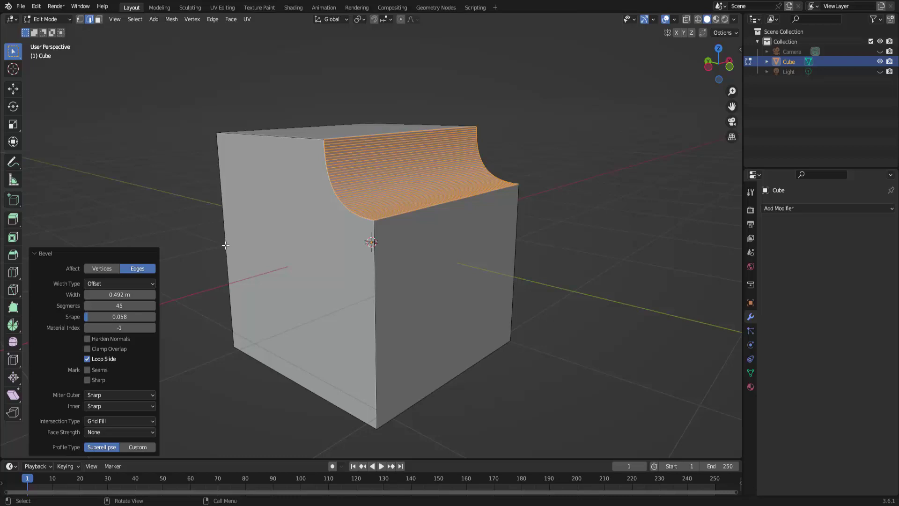
Step: Bevel the front vertical edge 0.315 m wide with 31 segments and concave shape 0.110
key("alt+a")
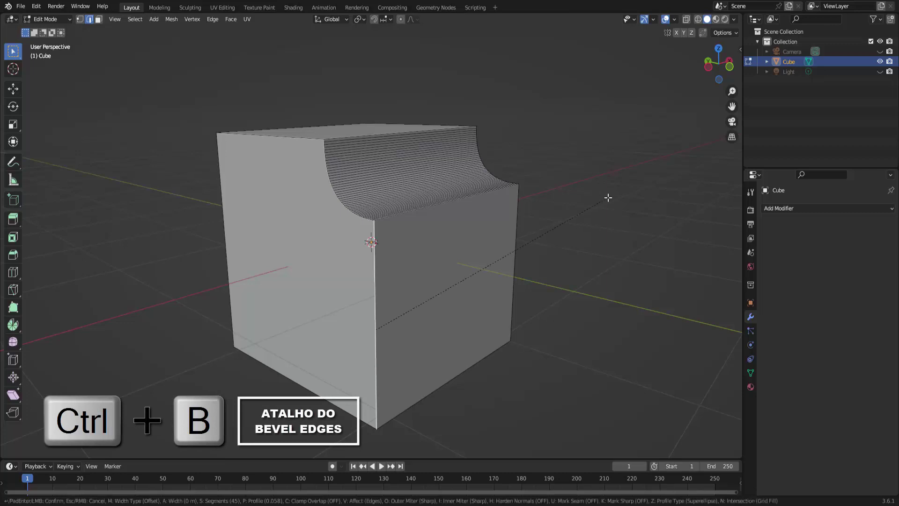
key("ctrl+b")
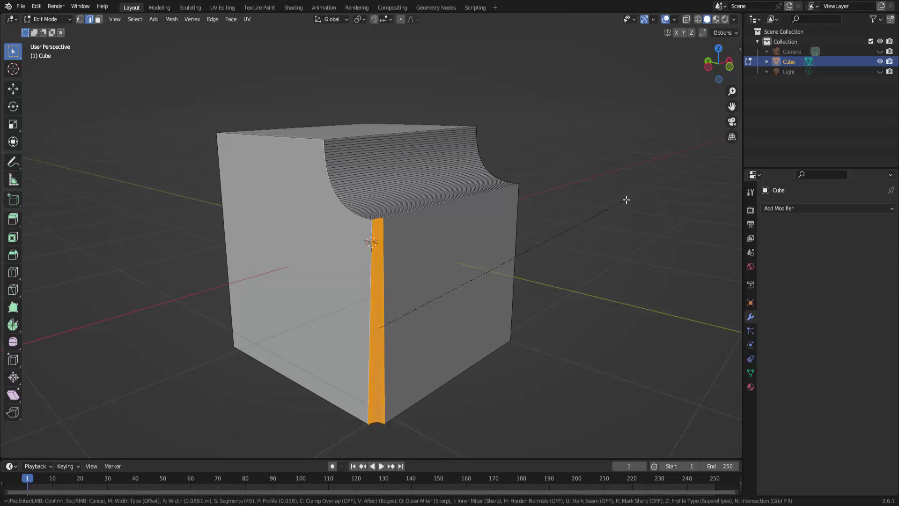
left_click(595, 206)
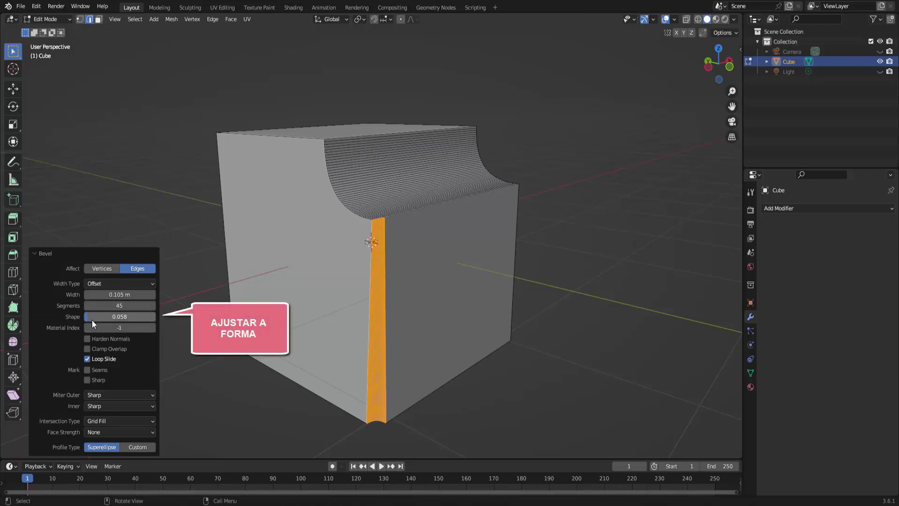
mouse_move(92, 319)
left_mouse_down()
mouse_move(116, 317)
mouse_move(96, 294)
mouse_move(150, 294)
left_mouse_up()
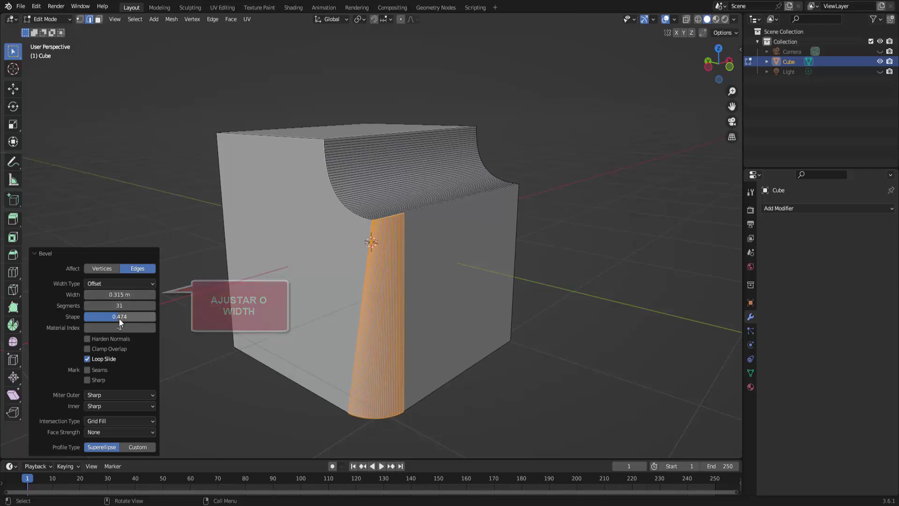
mouse_move(117, 317)
left_mouse_down()
mouse_move(90, 317)
mouse_move(101, 316)
left_mouse_up()
middle_click_drag(370, 207, 373, 234)
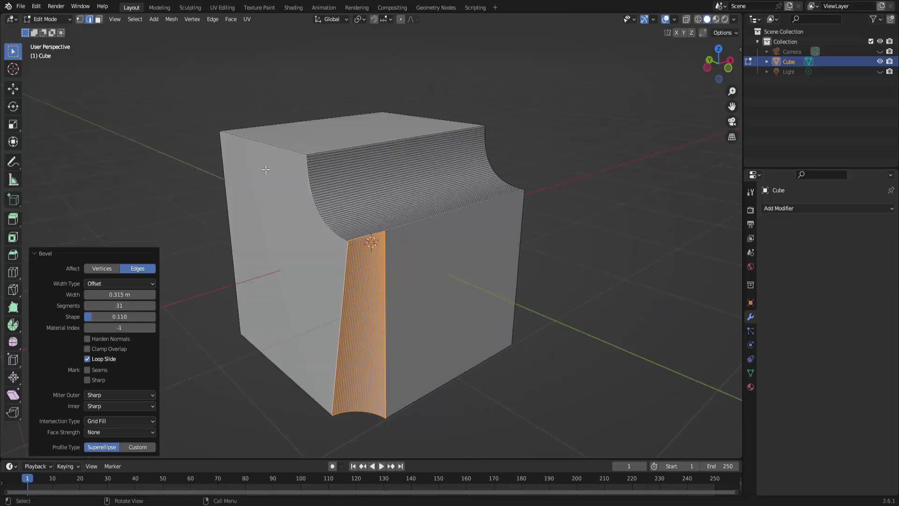
Step: Select two top corner vertices and vertex-bevel them about 0.194 m wide
left_click(79, 20)
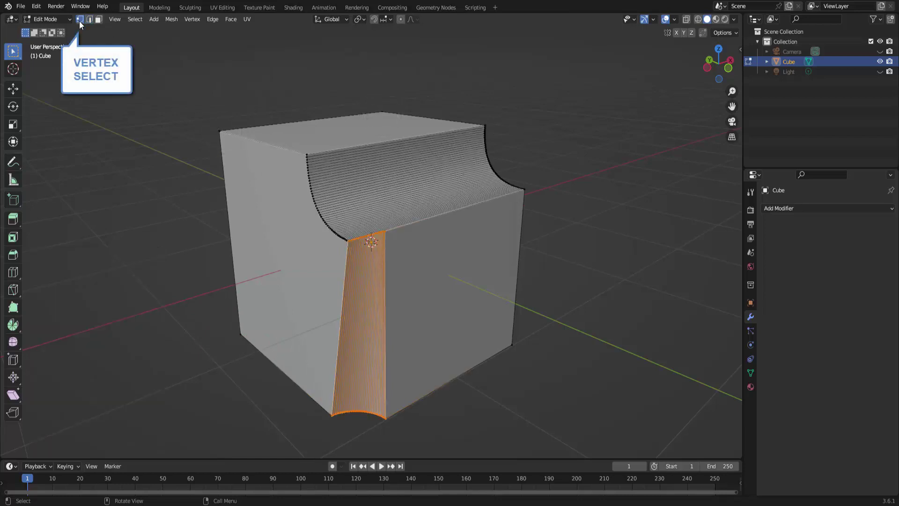
left_click(219, 131)
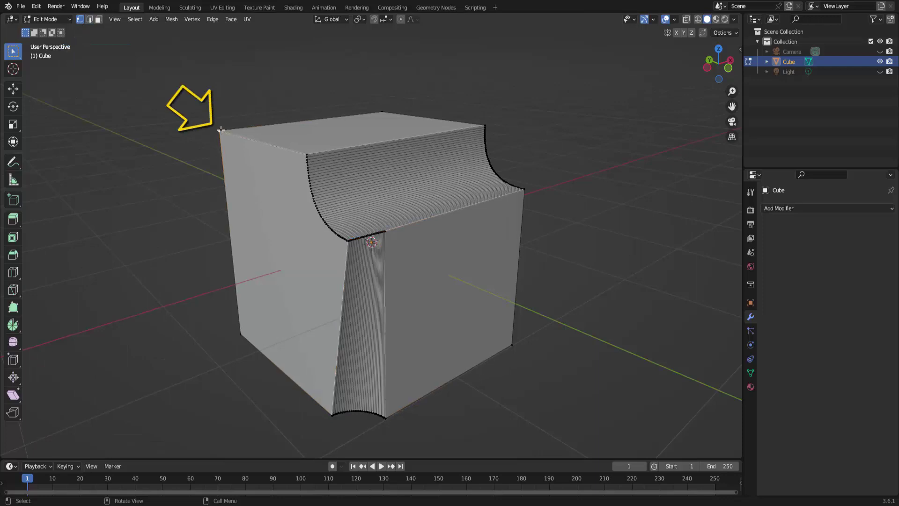
left_click(381, 111, "shift")
middle_click_drag(505, 96, 514, 126)
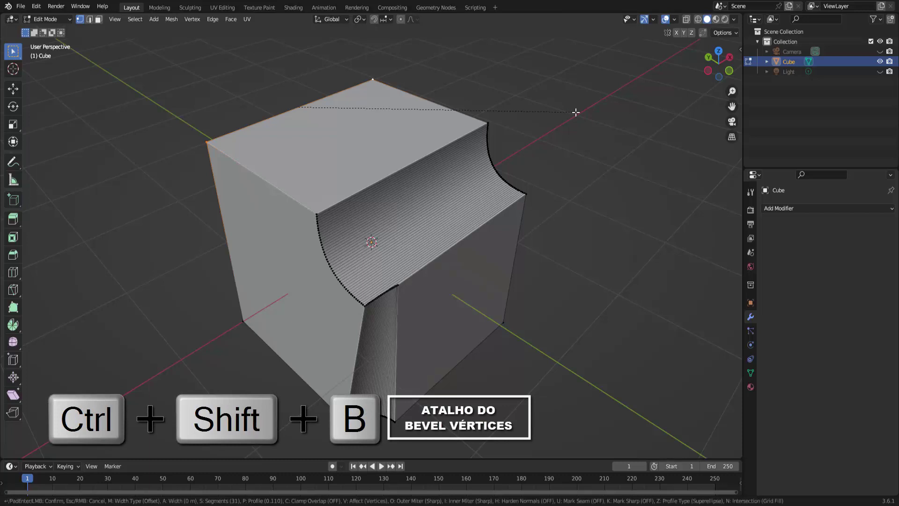
key("ctrl+shift+b")
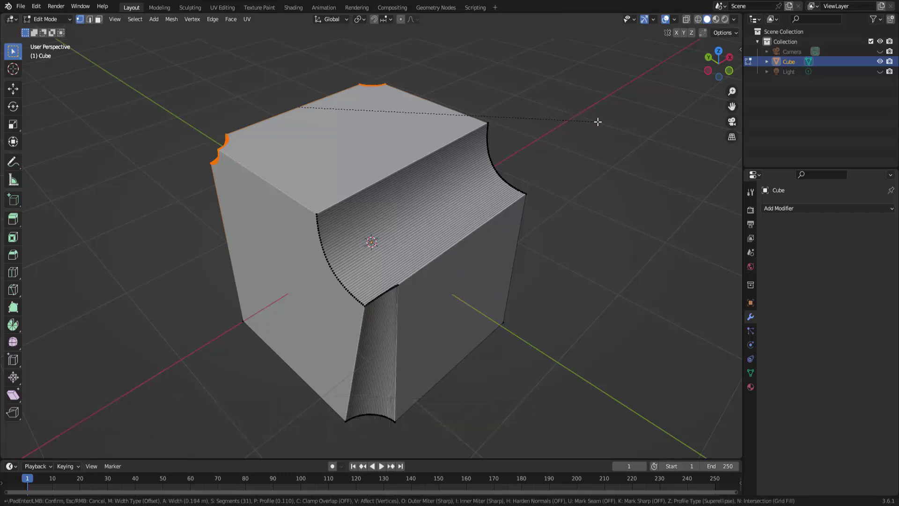
left_click(598, 122)
Step: Tune the corner bevel to shape 0.416 and adjust its segments, then deselect
mouse_move(245, 284)
middle_mouse_down()
mouse_move(248, 275)
mouse_move(366, 267)
middle_mouse_up()
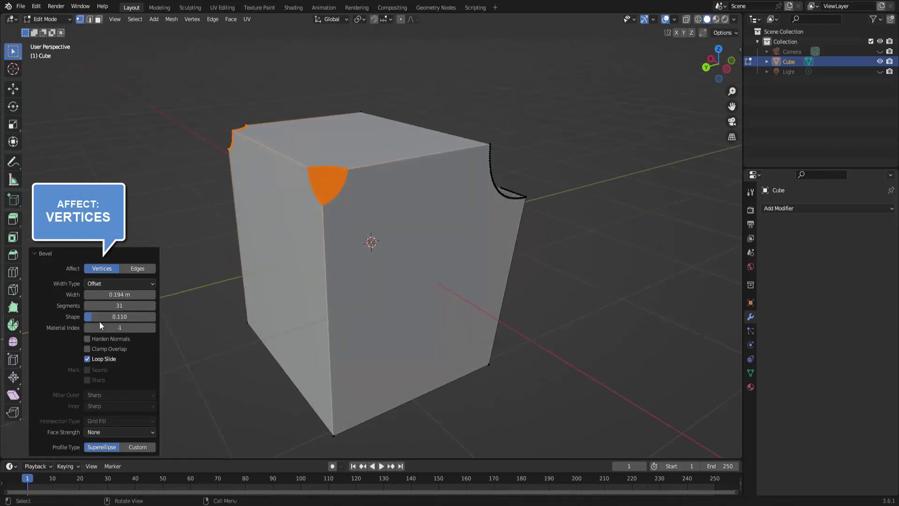
left_click_drag(91, 319, 129, 319)
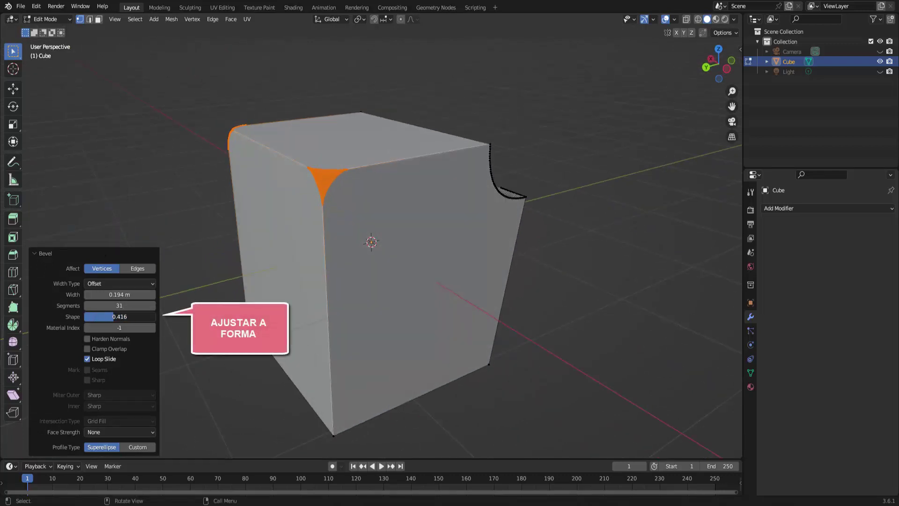
mouse_move(117, 305)
left_mouse_down()
mouse_move(136, 305)
mouse_move(117, 305)
left_mouse_up()
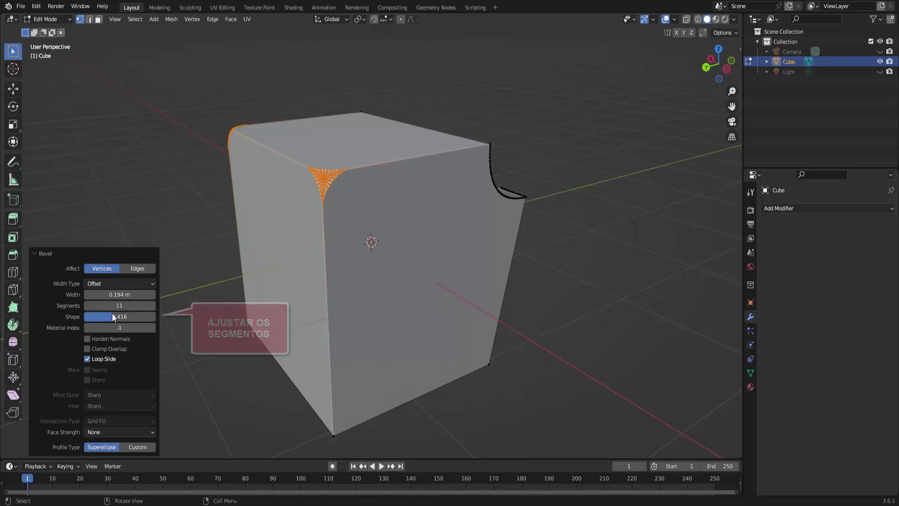
left_click_drag(120, 317, 105, 317)
left_click(578, 146)
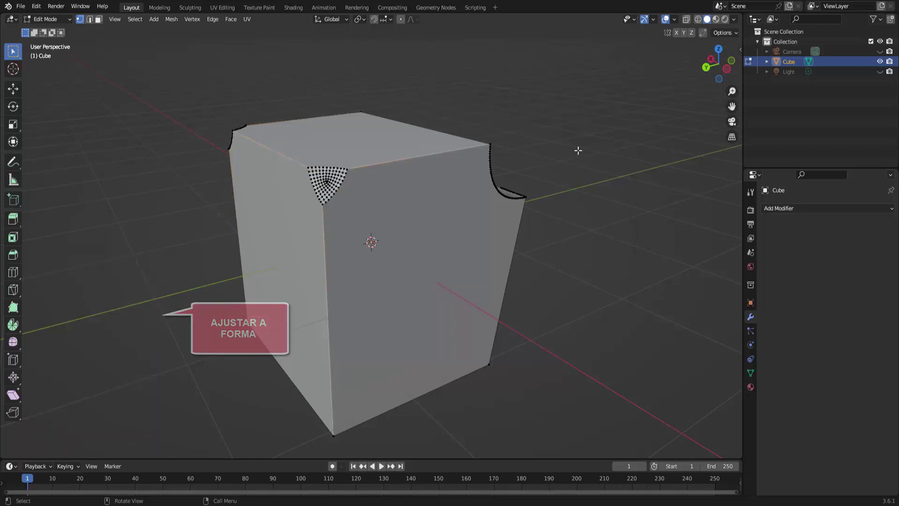
mouse_move(572, 157)
middle_mouse_down()
mouse_move(521, 233)
mouse_move(520, 181)
middle_mouse_up()
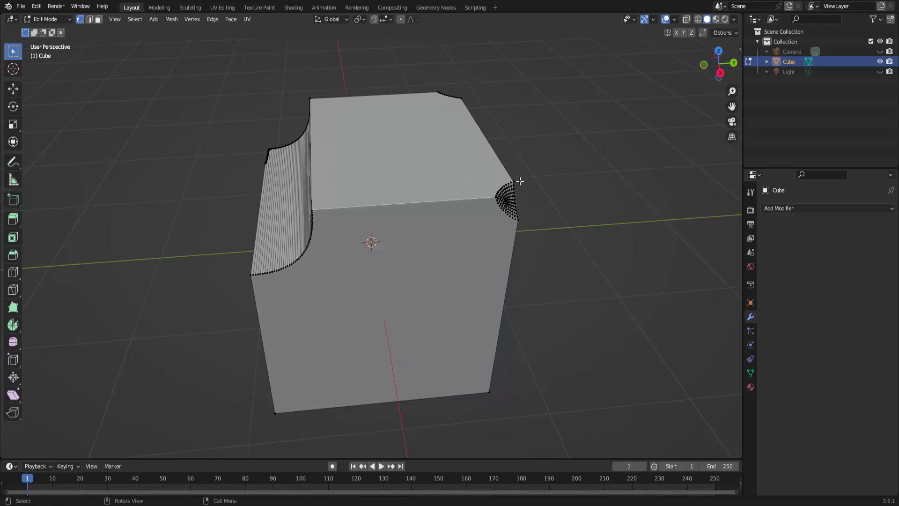
Step: Return to Object Mode and apply Shade Smooth to the bevelled cube
left_click(41, 18)
left_click(43, 29)
mouse_move(338, 333)
middle_mouse_down()
mouse_move(498, 308)
mouse_move(389, 148)
middle_mouse_up()
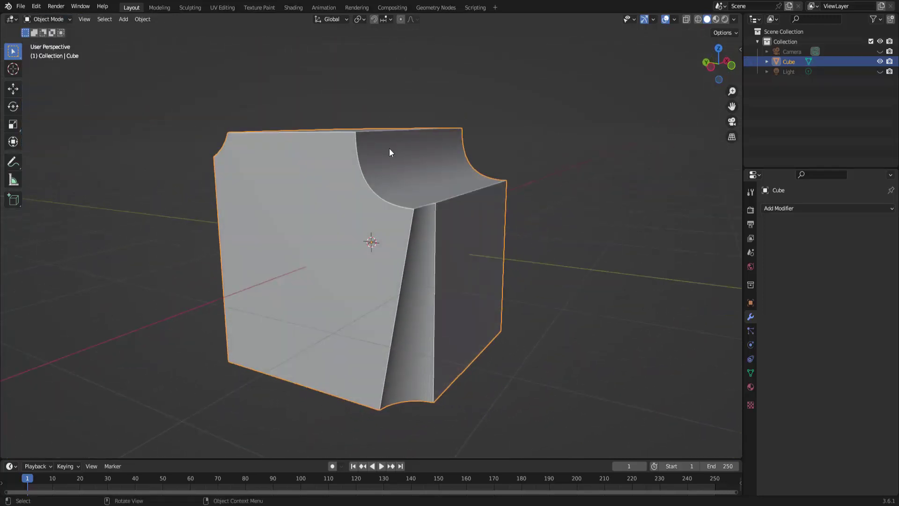
right_click(612, 75)
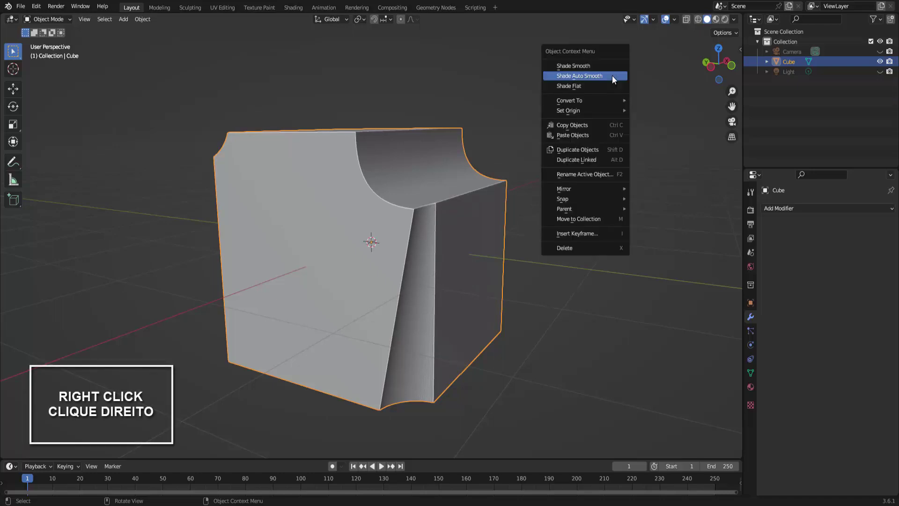
left_click(574, 66)
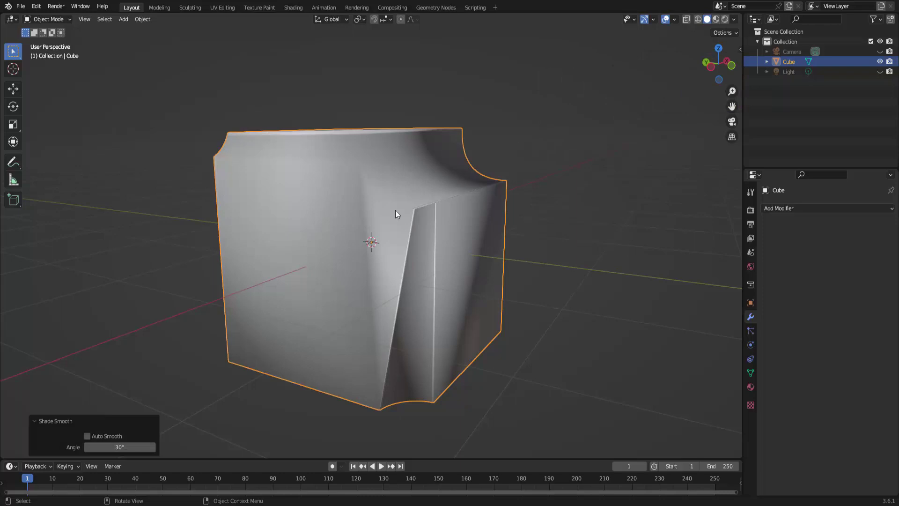
middle_click_drag(630, 199, 602, 223)
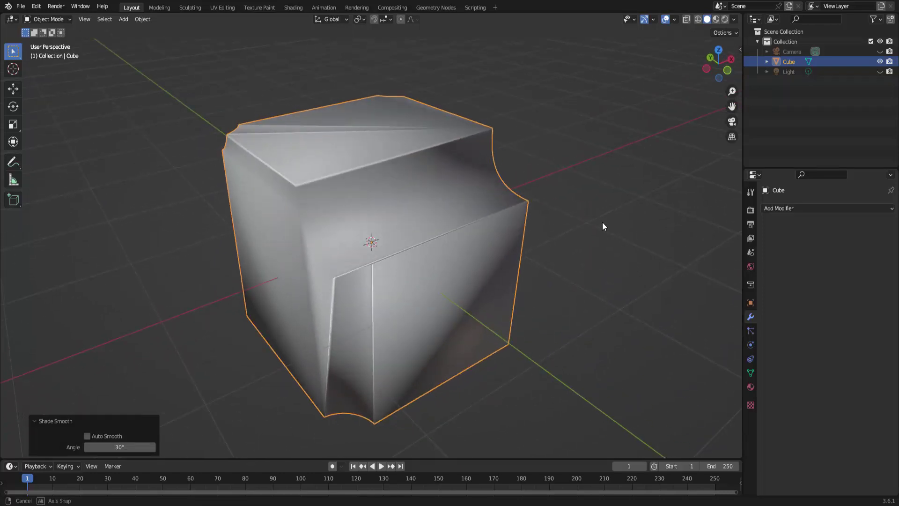
Step: Apply Shade Auto Smooth at 30° so the coves look smooth and flat faces stay crisp
right_click(602, 94)
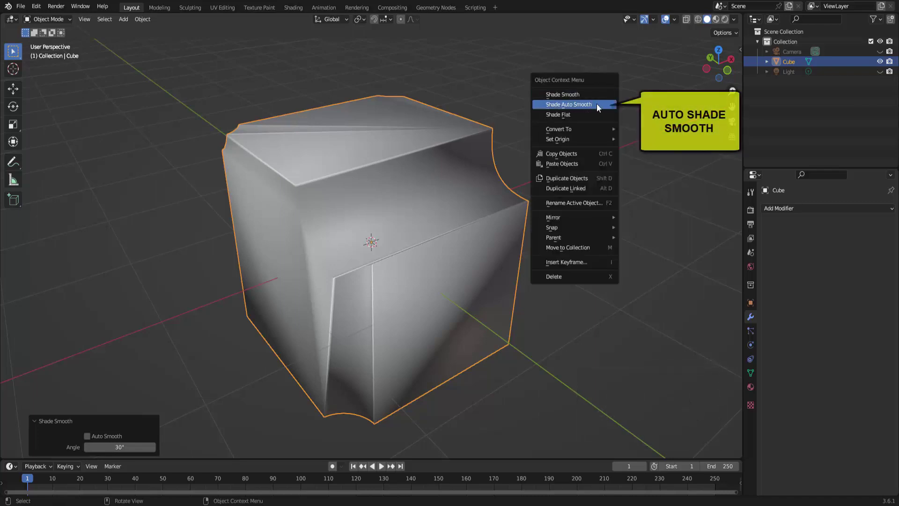
left_click(594, 105)
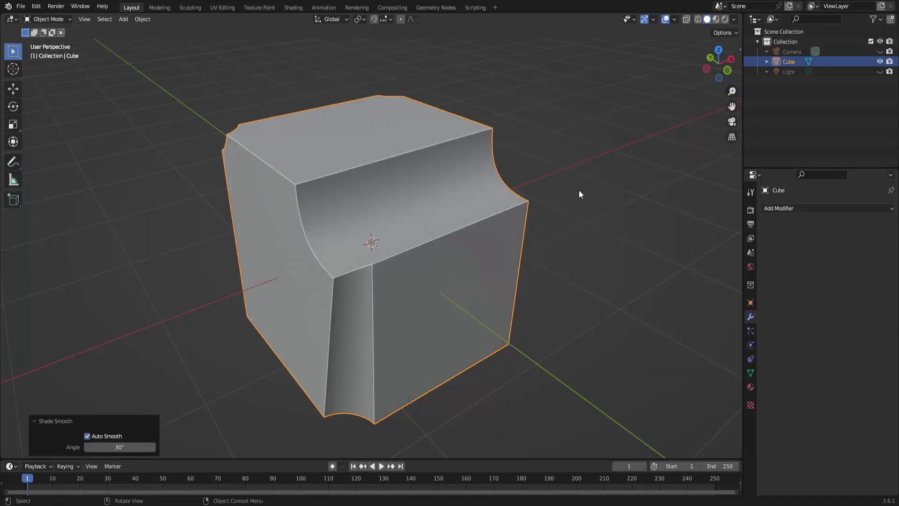
mouse_move(580, 195)
middle_mouse_down()
mouse_move(610, 215)
mouse_move(663, 223)
mouse_move(578, 210)
mouse_move(611, 203)
mouse_move(606, 211)
middle_mouse_up()
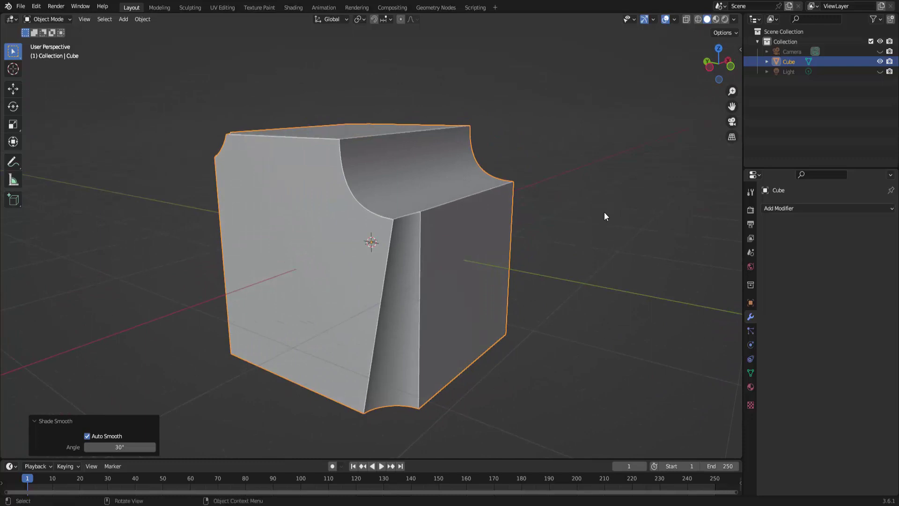